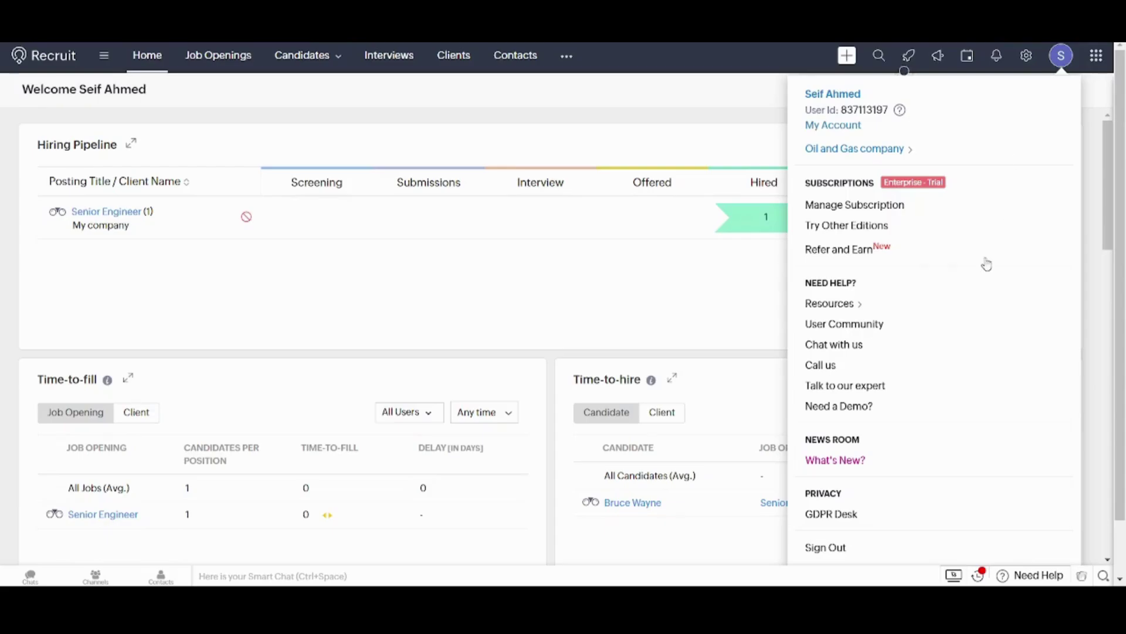
# Sign out from the profile menu and rate the experience 'Really happy.' in the feedback
pyautogui.click(836, 547)
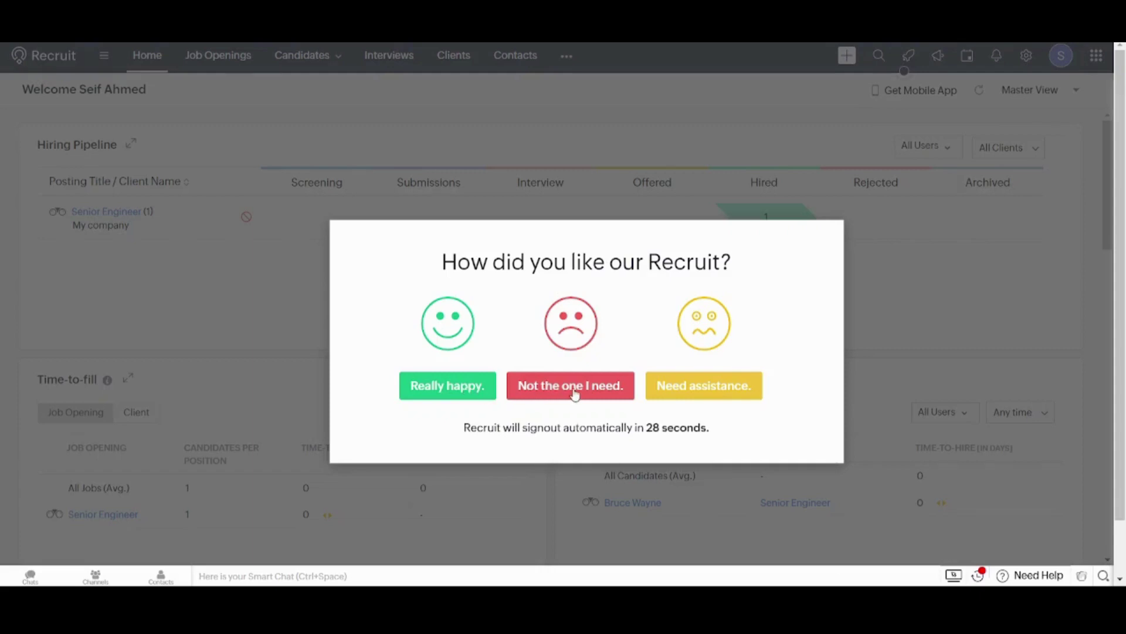
pyautogui.click(480, 389)
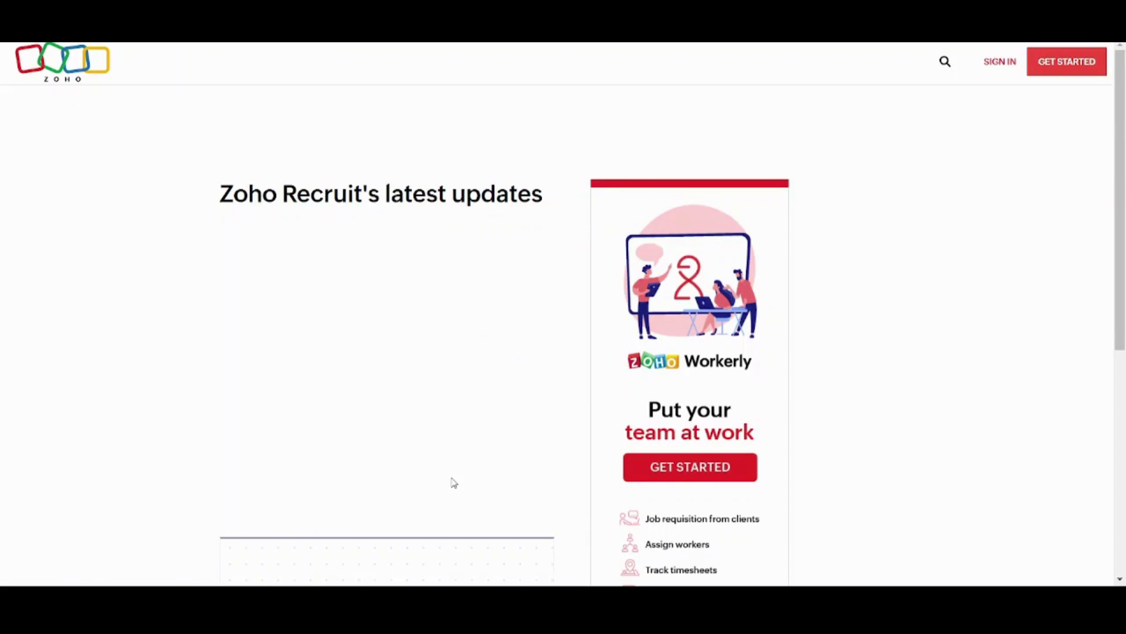
# Start the sign-up from the updates page and continue with a chosen Google account
pyautogui.click(1037, 71)
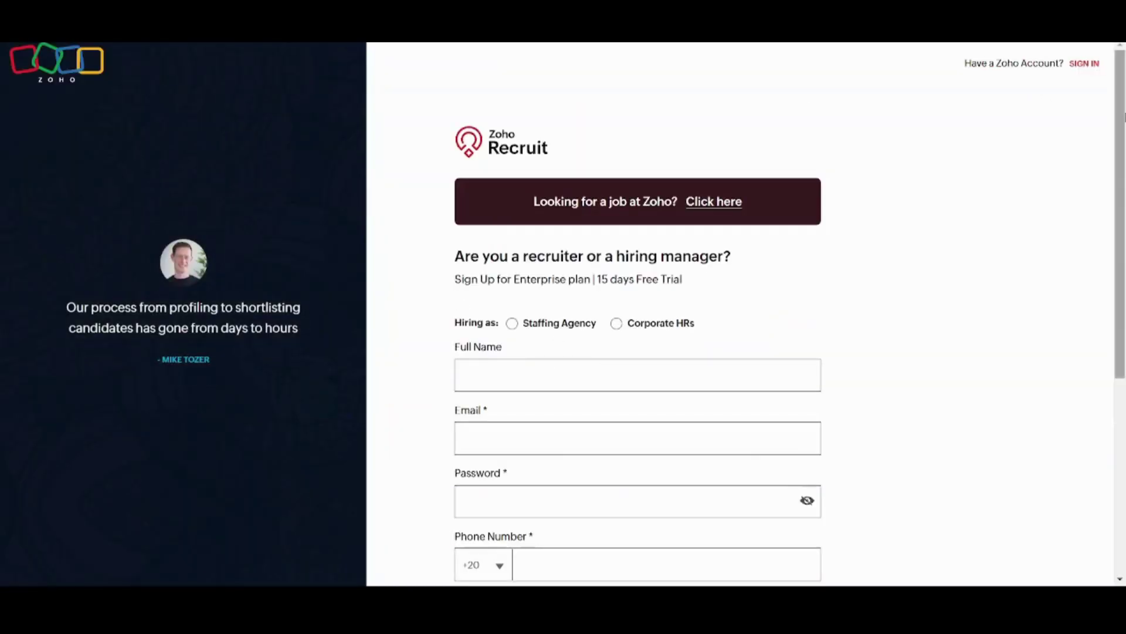
pyautogui.scroll(-5, 645, 362)
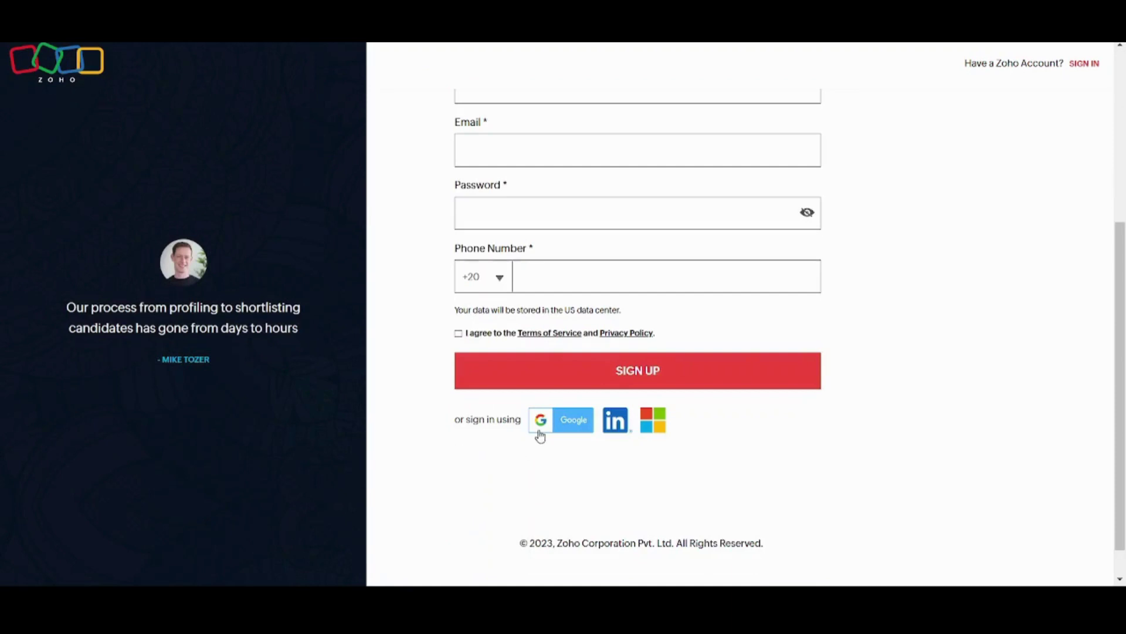
pyautogui.click(541, 433)
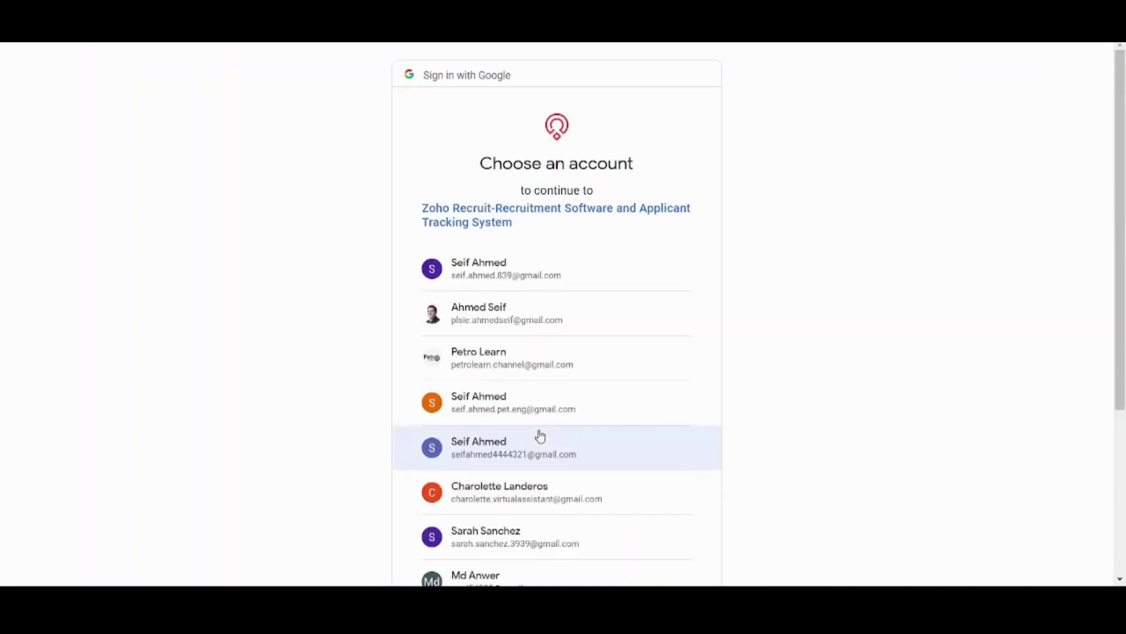
pyautogui.click(513, 534)
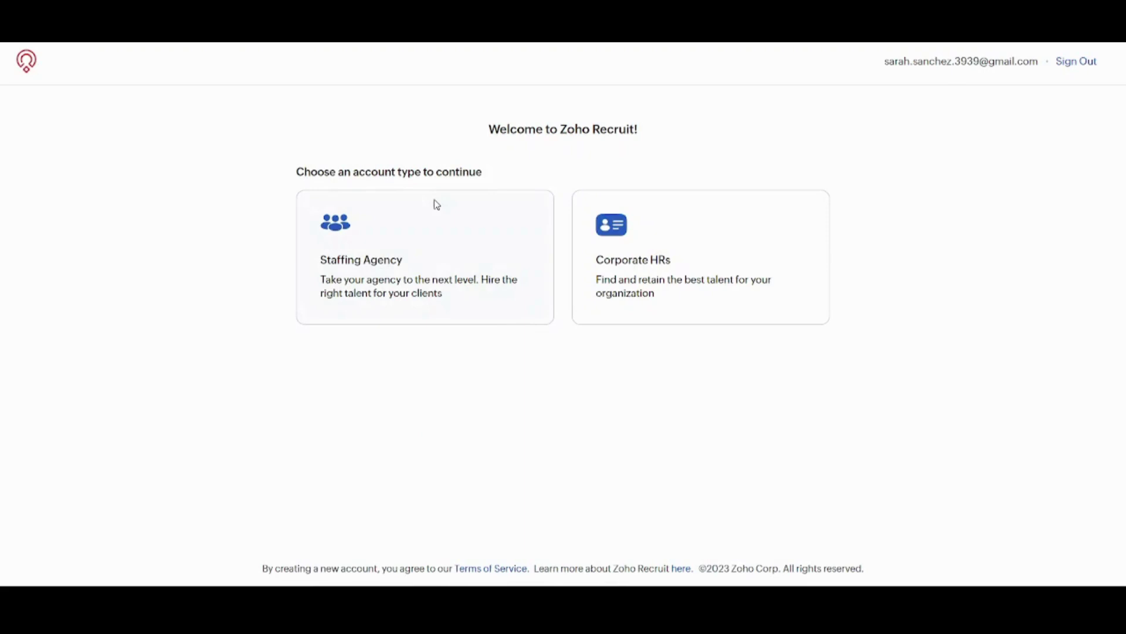
# Create a Staffing Agency account for 'Oil and Gas company' with a phone number, then enter the app
pyautogui.click(510, 263)
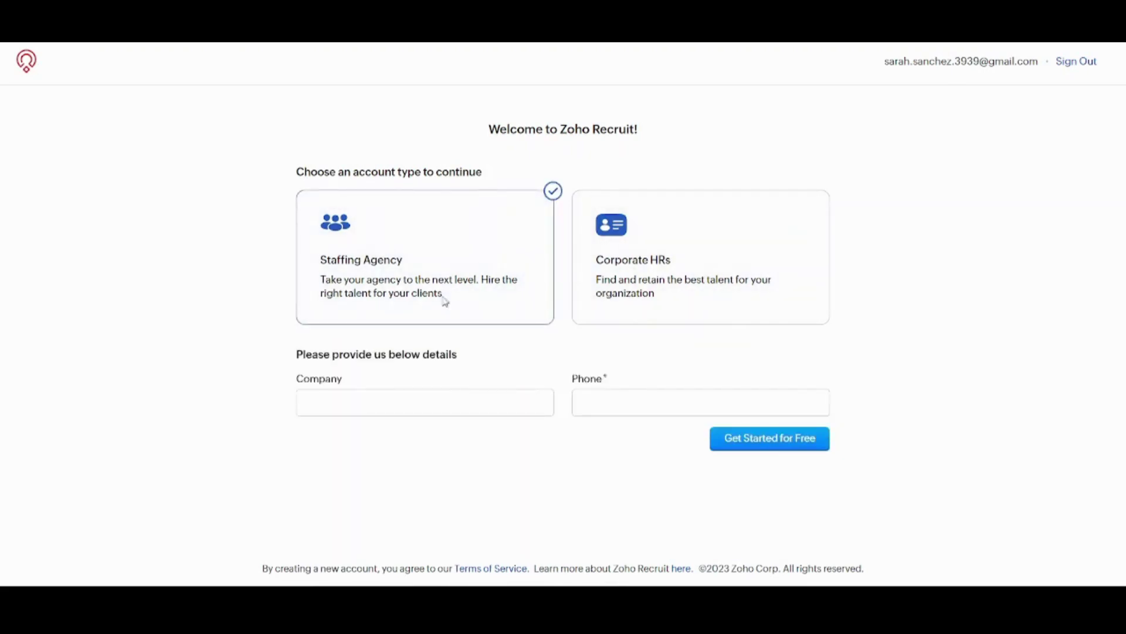
pyautogui.click(387, 402)
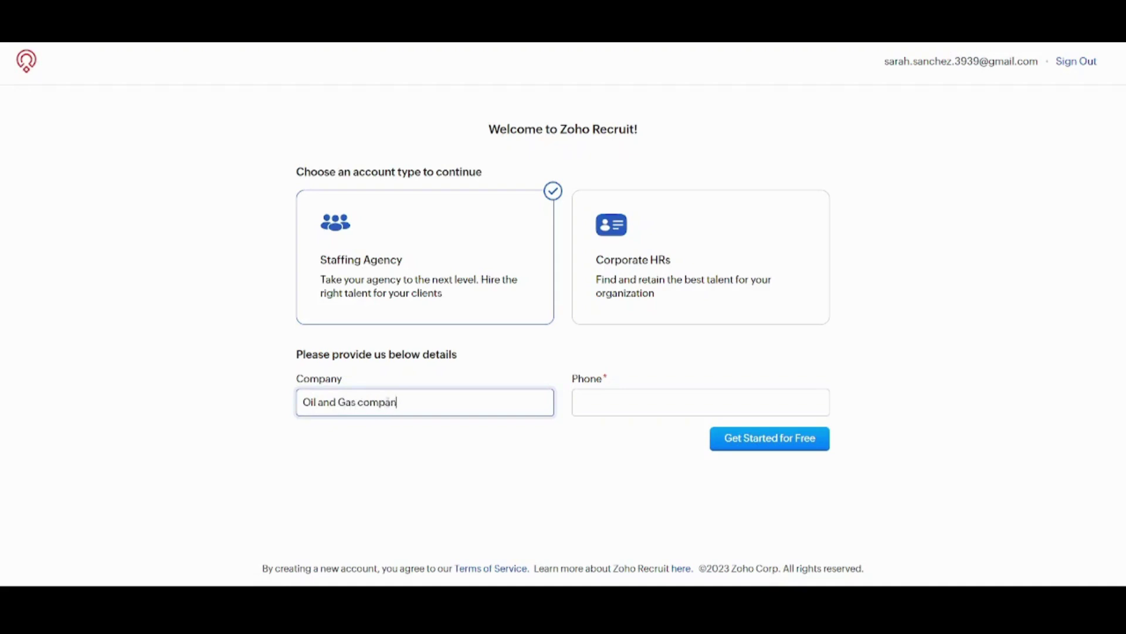
pyautogui.click(637, 405)
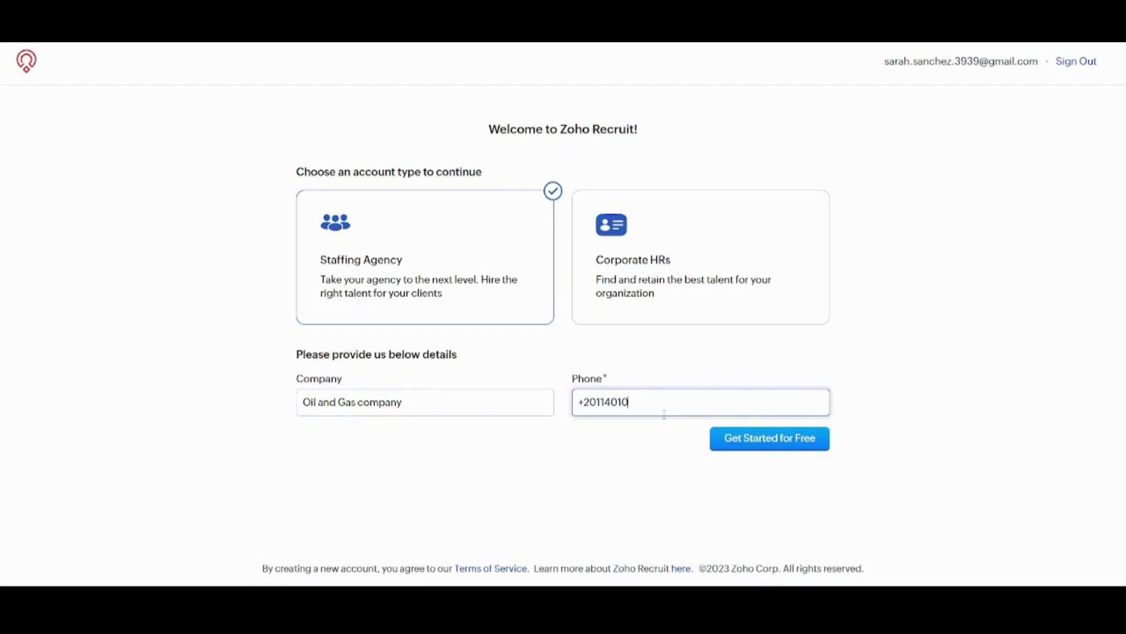
pyautogui.click(729, 435)
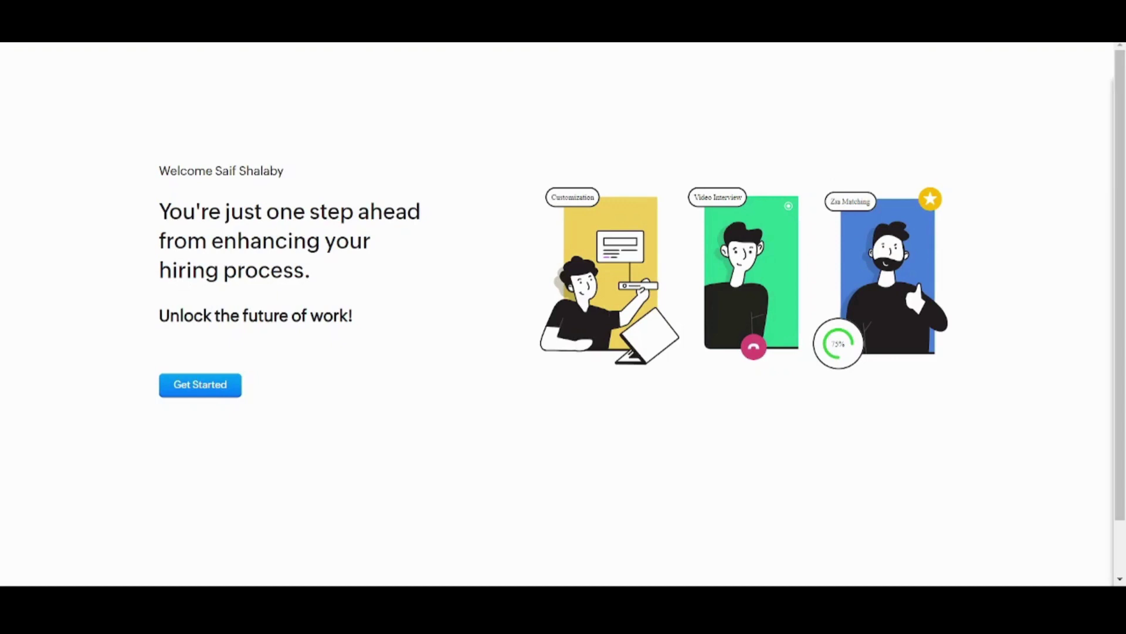
pyautogui.click(227, 390)
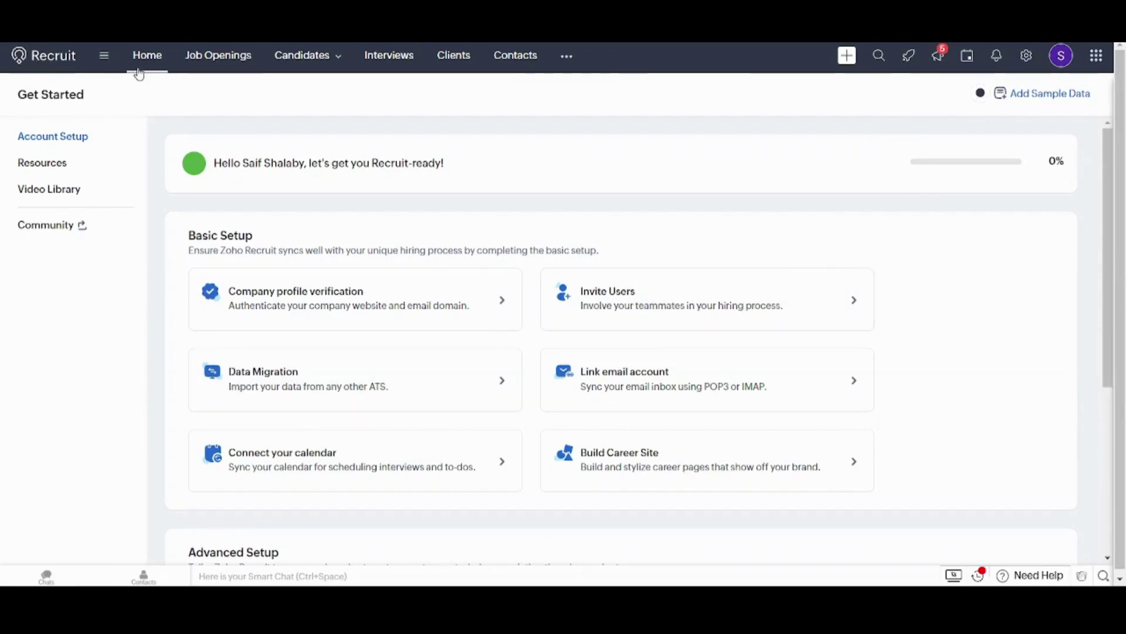
# Switch to the Job Openings tab in the top navigation
pyautogui.moveTo(315, 66)
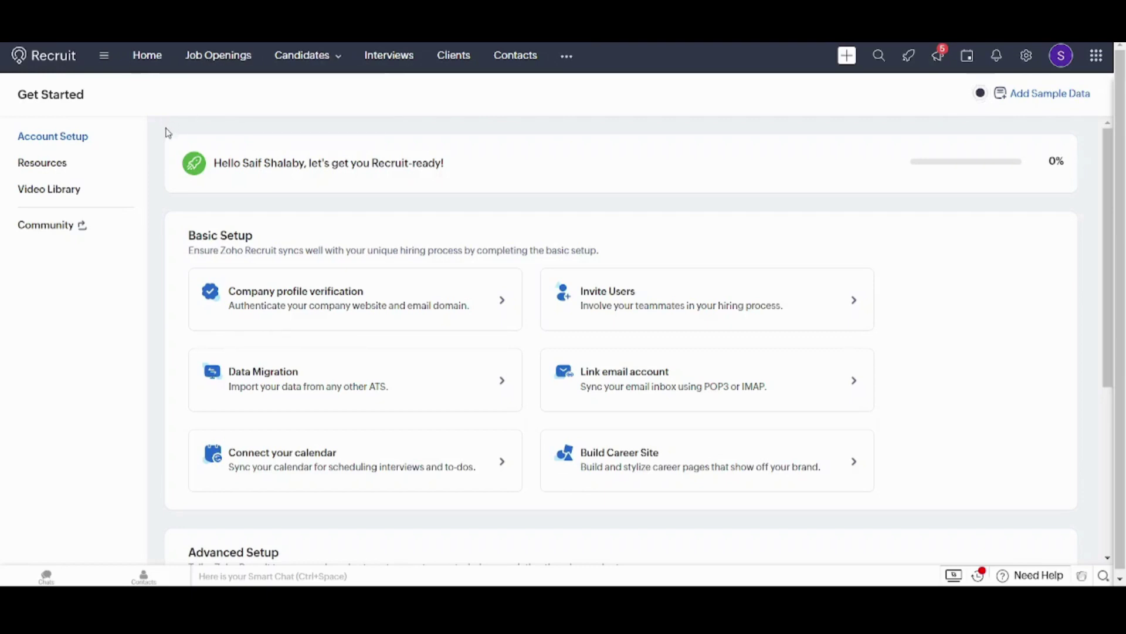
pyautogui.click(214, 60)
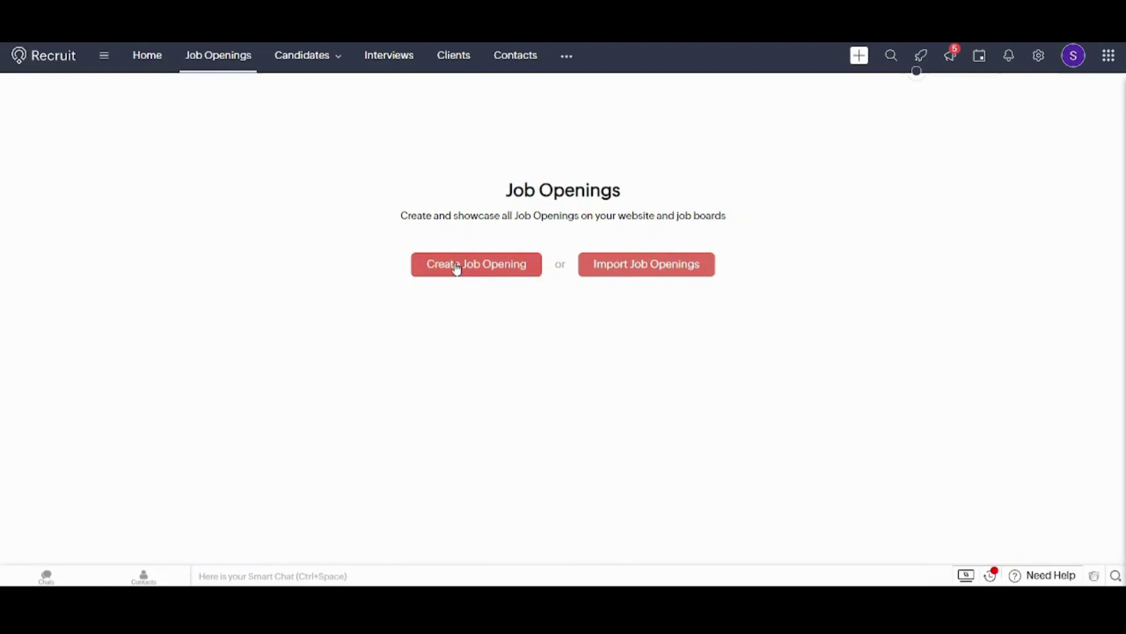
# Start a new job opening with Posting Title 'Senior Engineer'
pyautogui.click(520, 276)
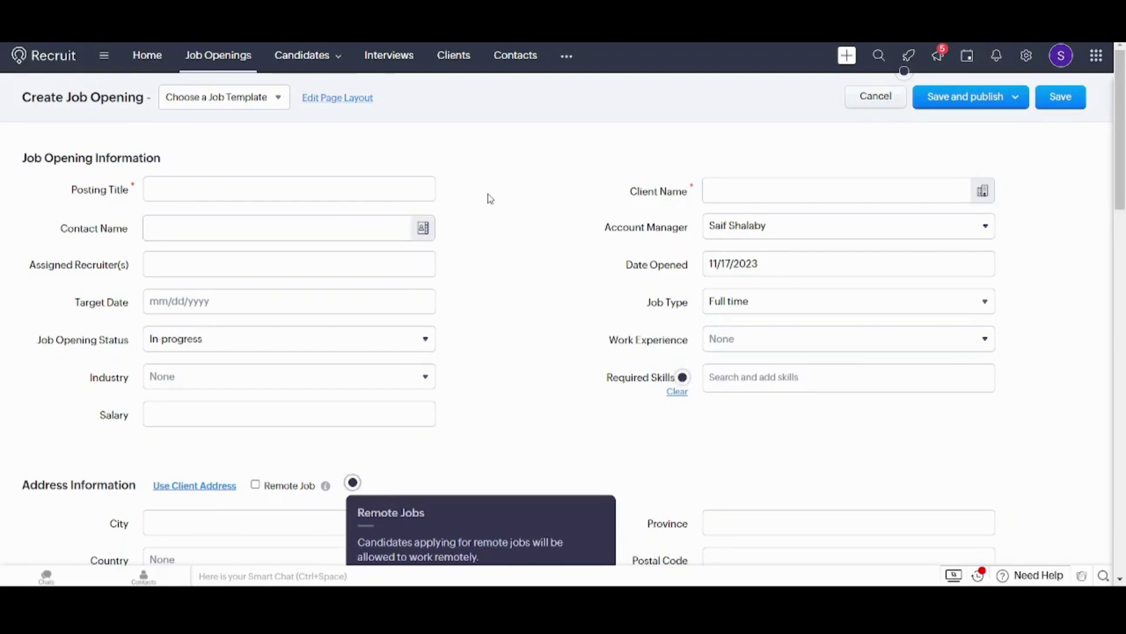
pyautogui.scroll(-15, 490, 197)
pyautogui.scroll(5, 489, 194)
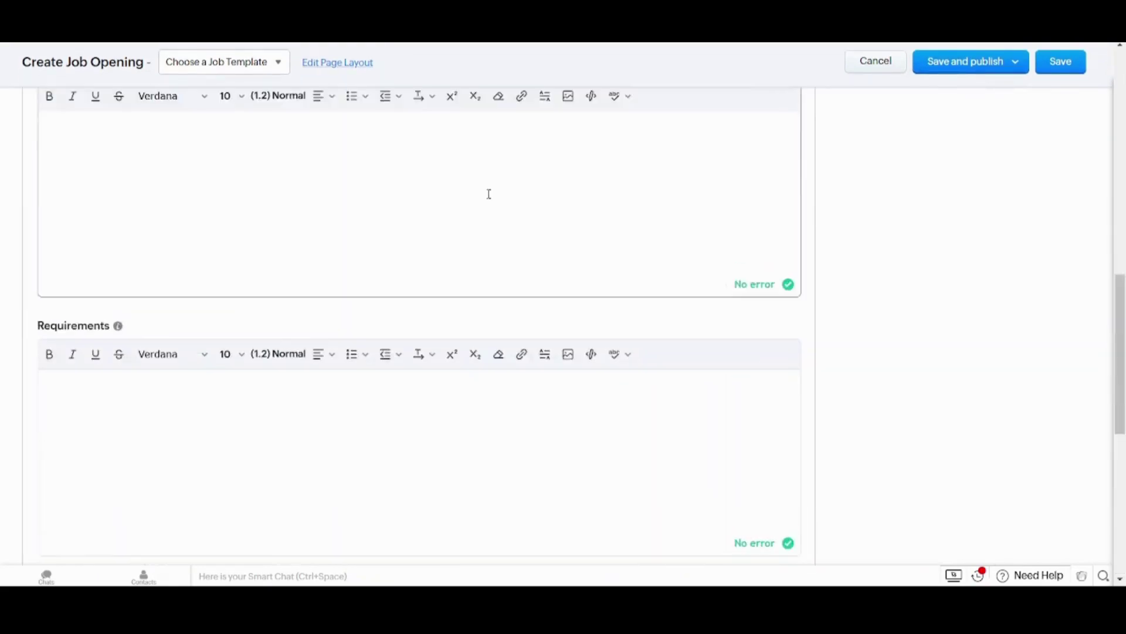
pyautogui.scroll(10, 489, 193)
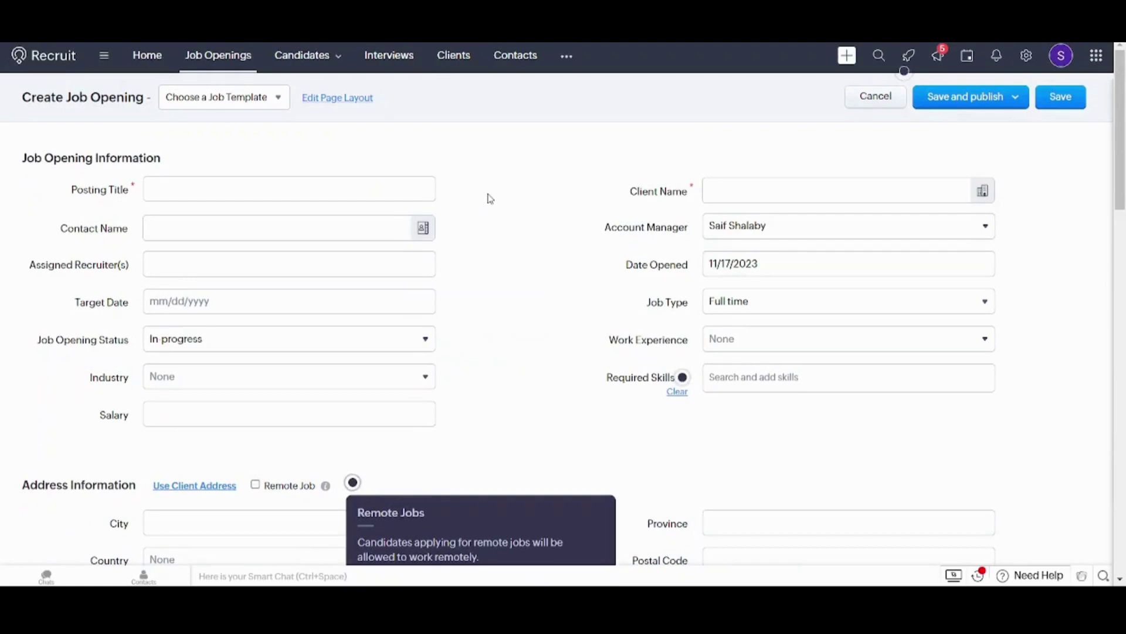
pyautogui.click(169, 188)
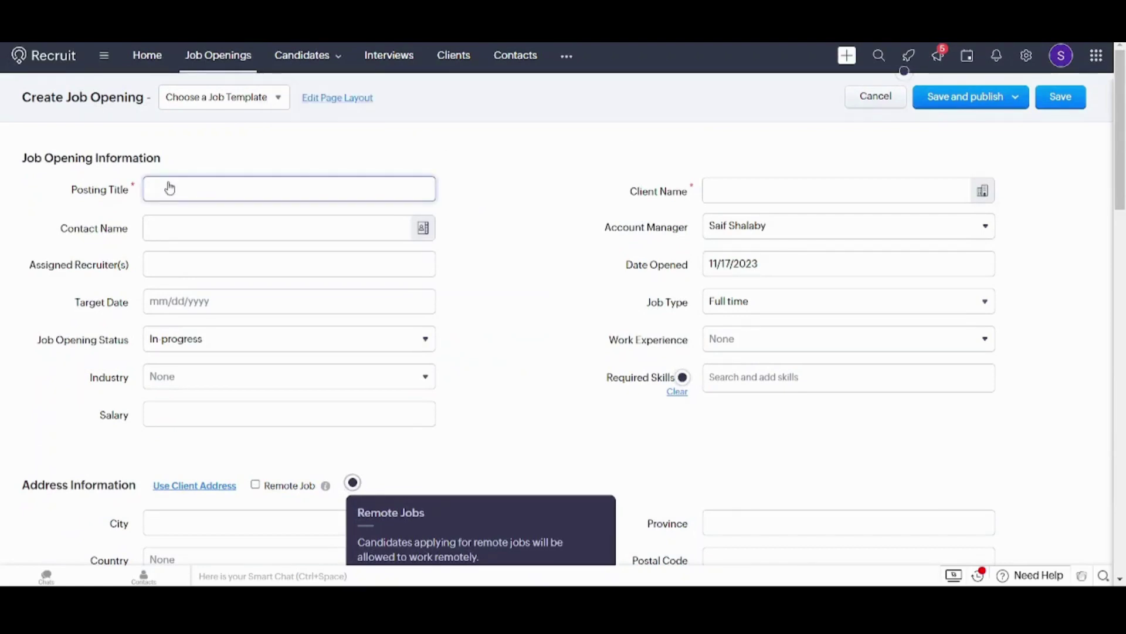
pyautogui.write('Senior Engineer')
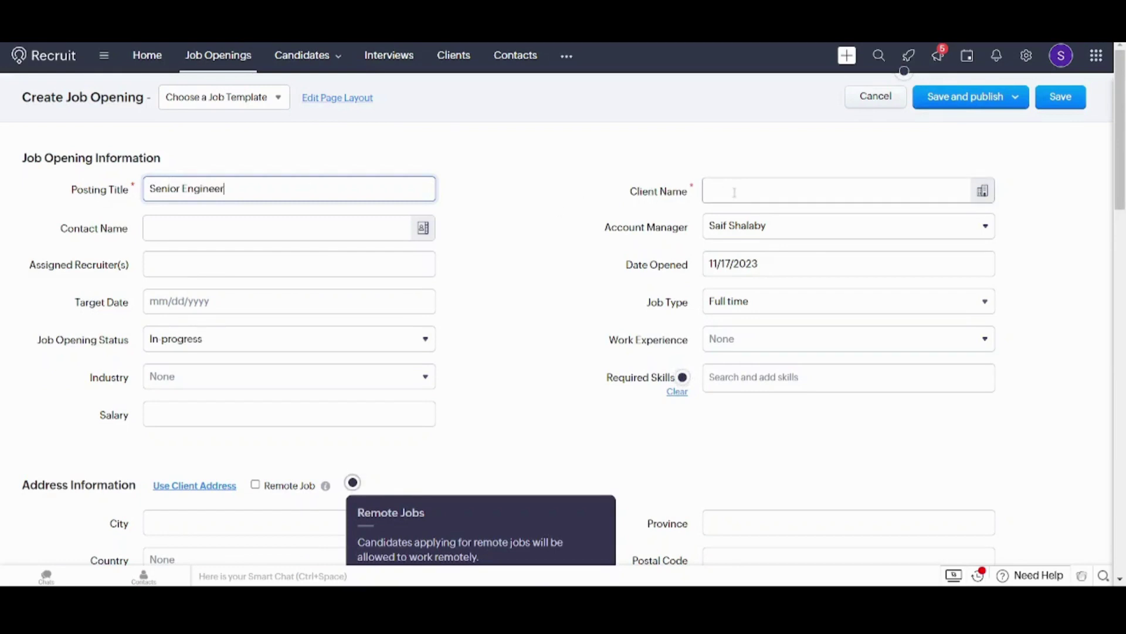
# Set the client to My company and its only contact, leaving recruiters unassigned
pyautogui.click(711, 189)
pyautogui.click(987, 197)
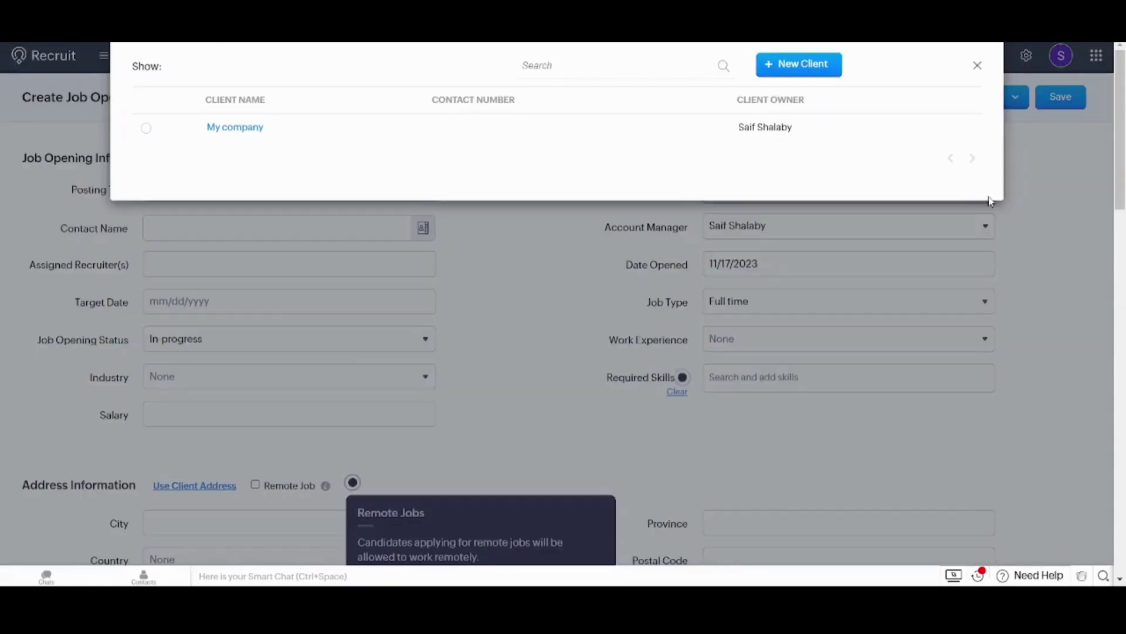
pyautogui.click(229, 134)
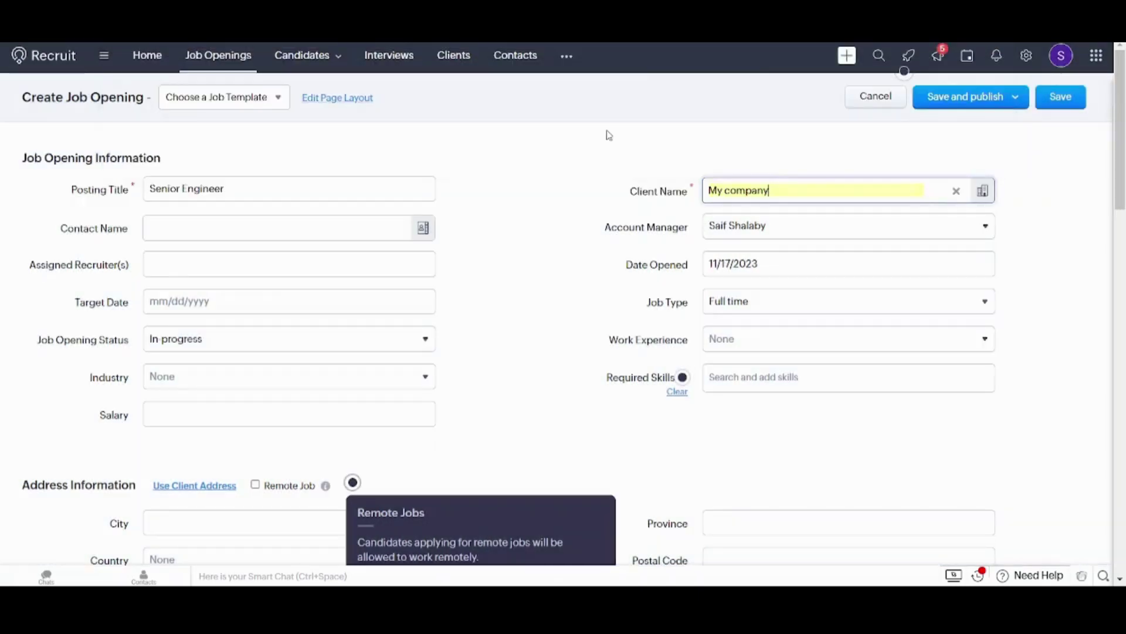
pyautogui.click(217, 228)
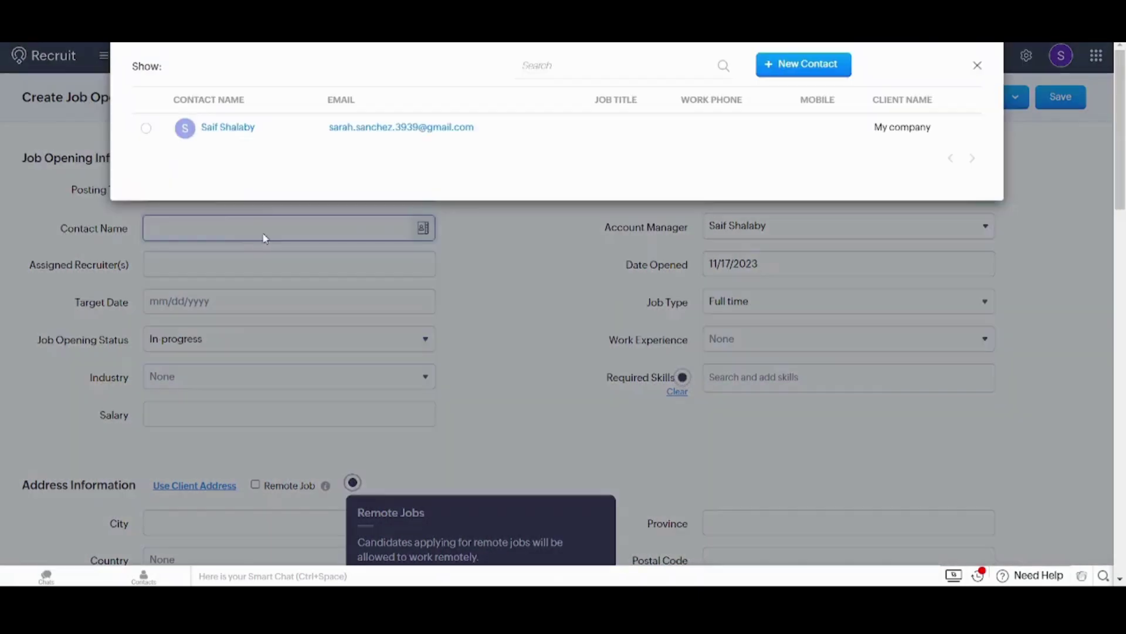
pyautogui.click(216, 130)
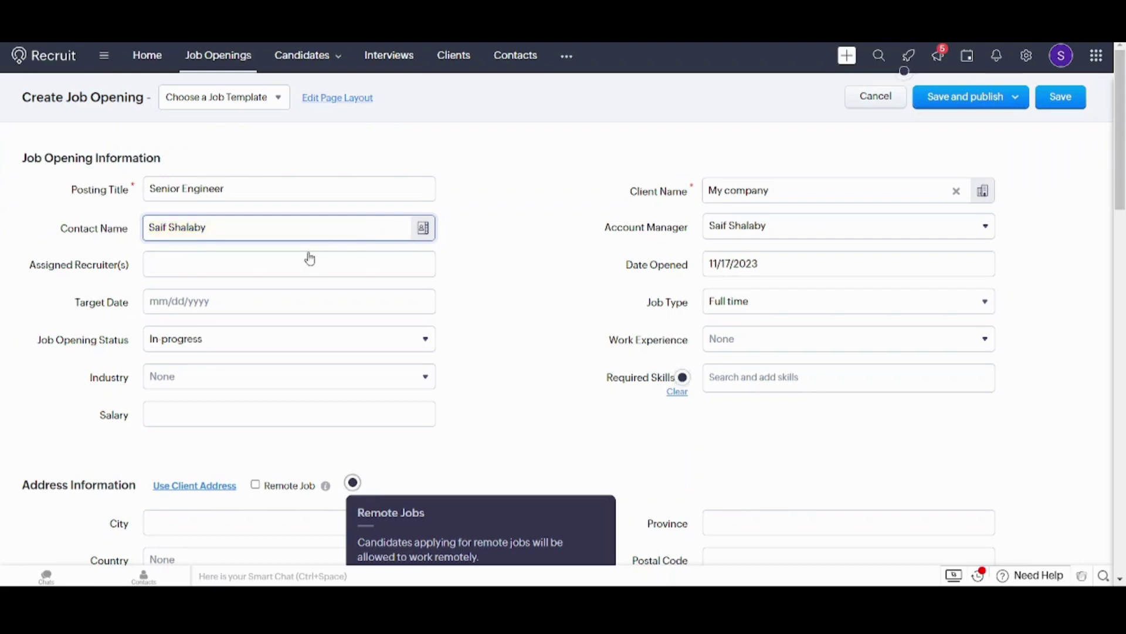
pyautogui.click(276, 262)
pyautogui.click(293, 264)
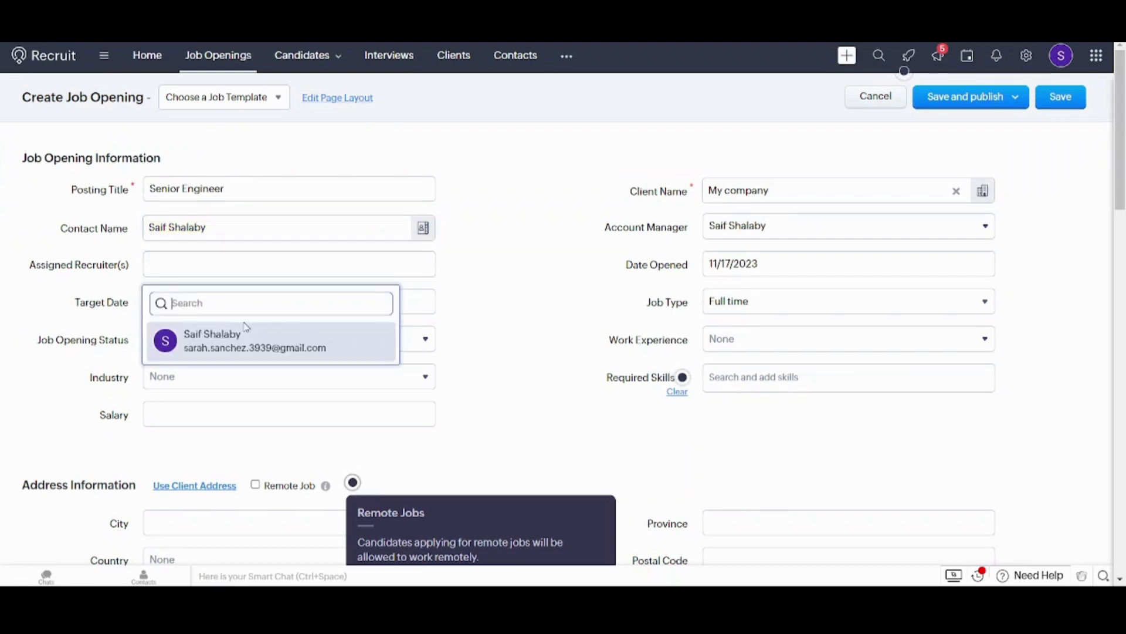
pyautogui.click(481, 327)
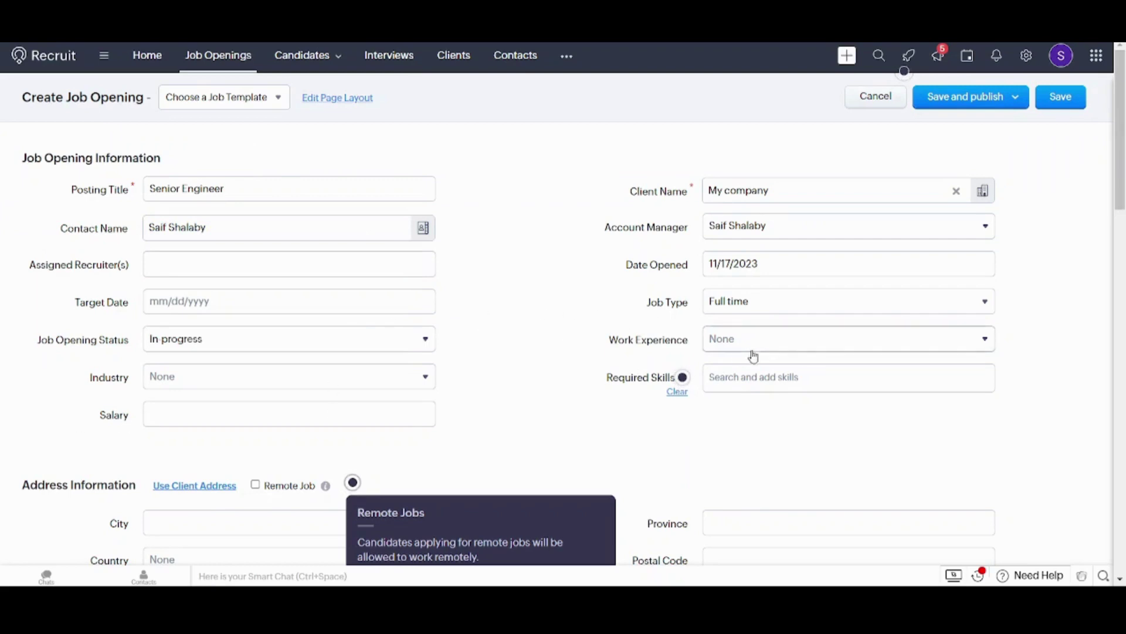
# Set work experience to 1-3 years and salary to 30, dismissing the remote jobs tip
pyautogui.click(867, 344)
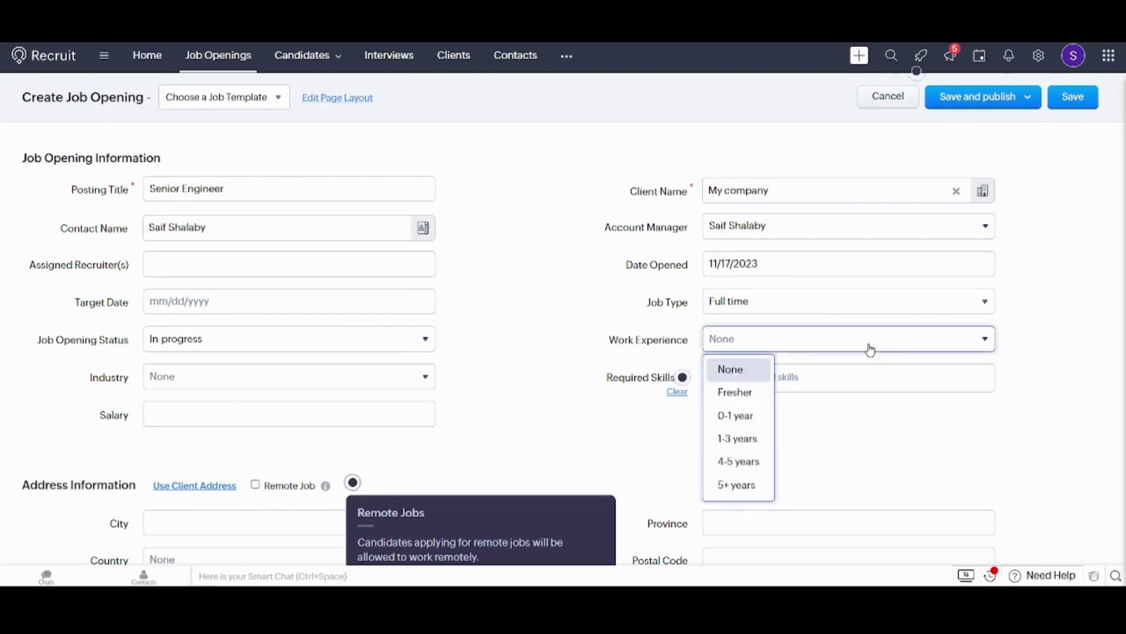
pyautogui.click(744, 438)
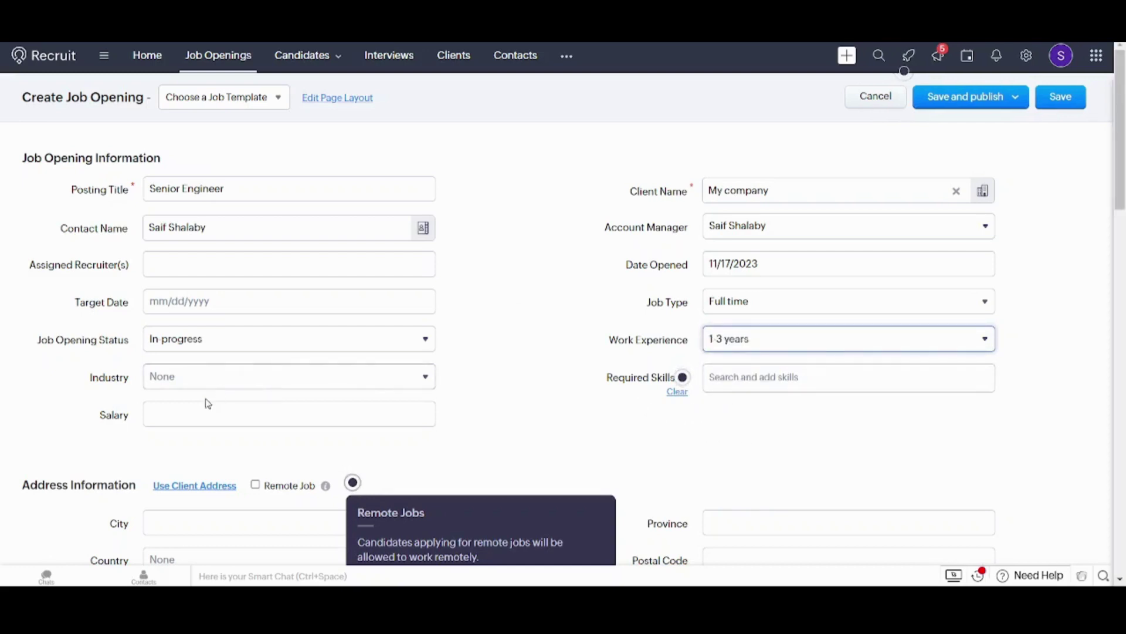
pyautogui.click(191, 413)
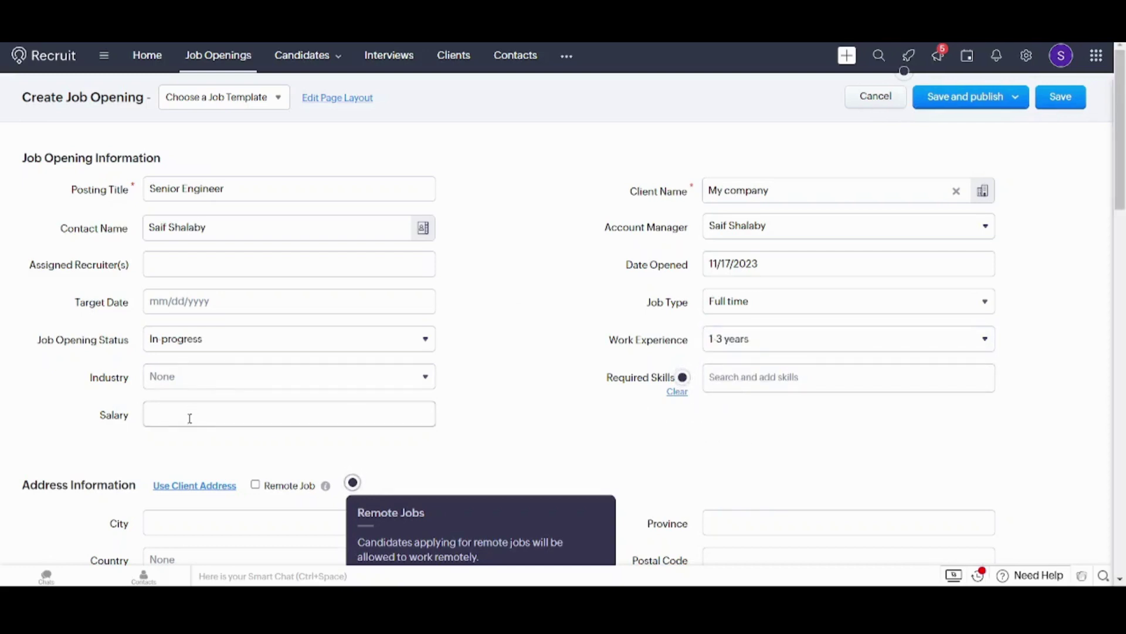
pyautogui.click(189, 419)
pyautogui.write('3000$')
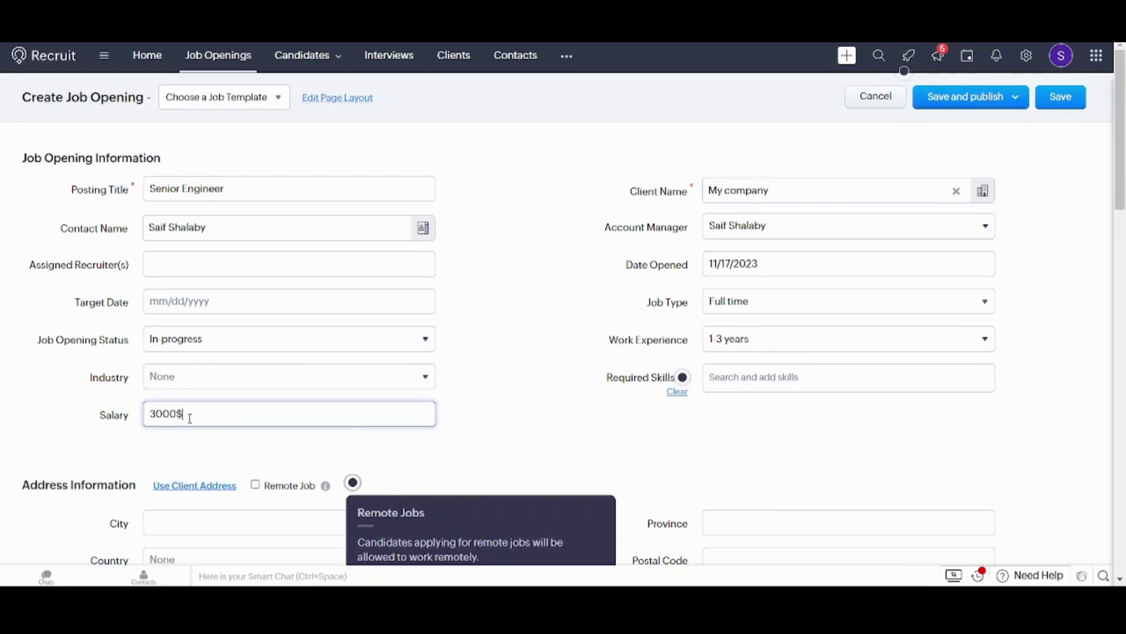
pyautogui.moveTo(1122, 170); pyautogui.dragTo(1122, 256)
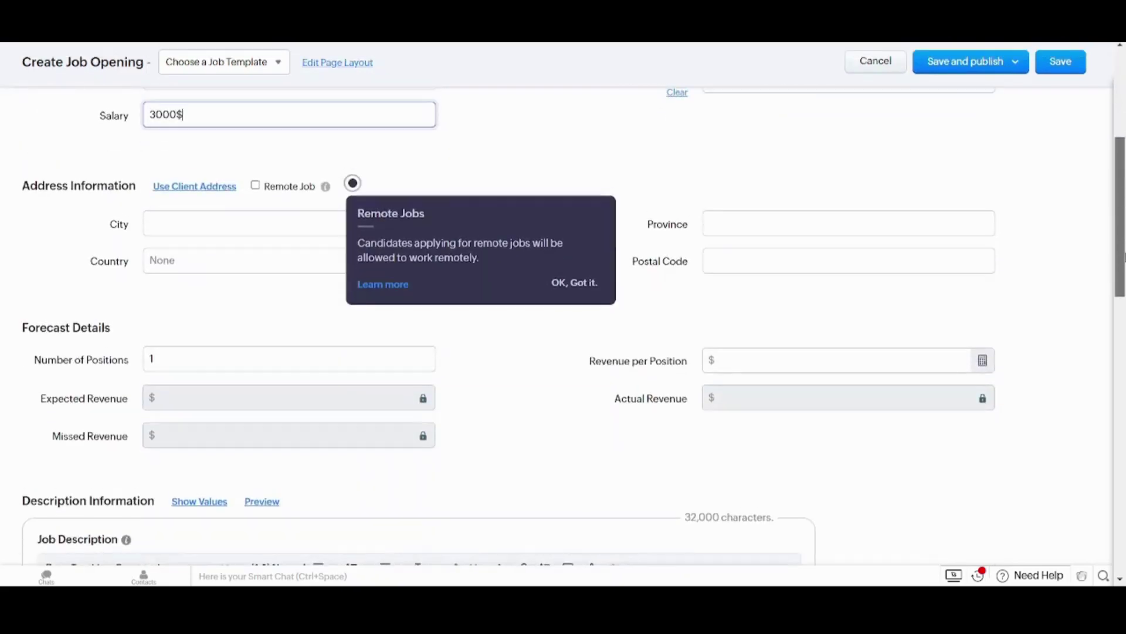
pyautogui.click(583, 285)
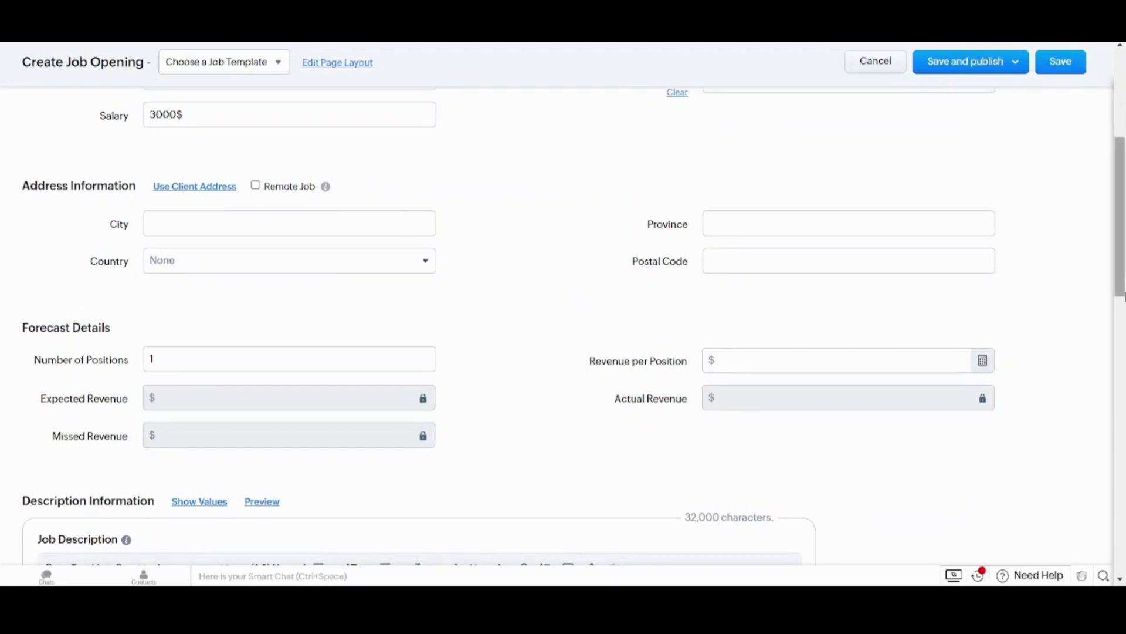
pyautogui.moveTo(1120, 258); pyautogui.dragTo(1123, 527)
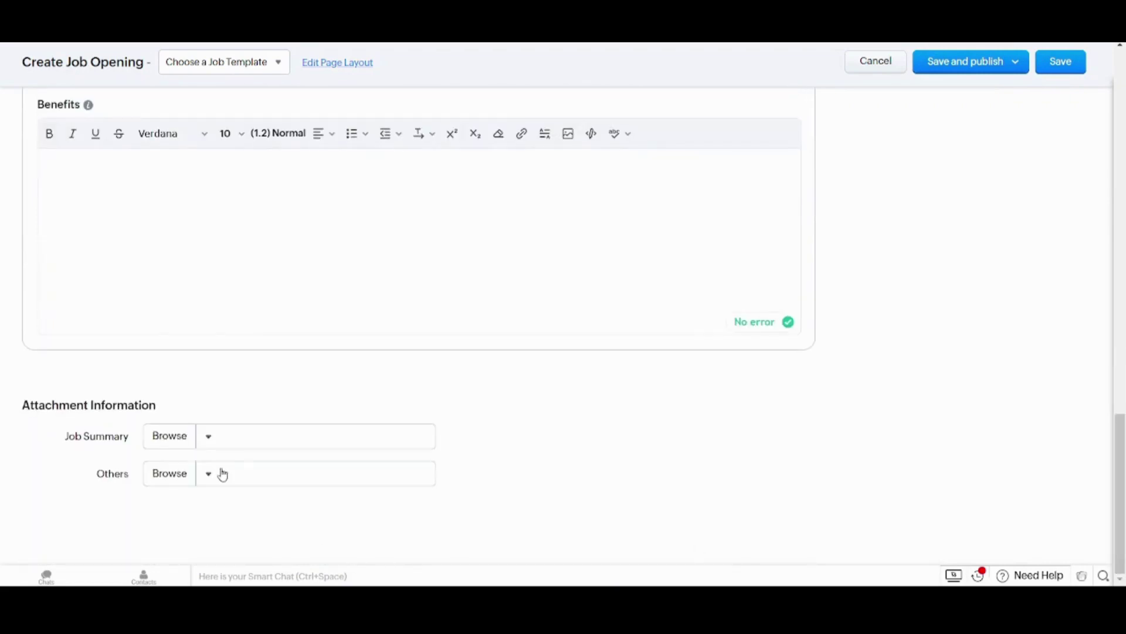
pyautogui.moveTo(1121, 427); pyautogui.dragTo(1096, 170)
pyautogui.scroll(2, 1082, 139)
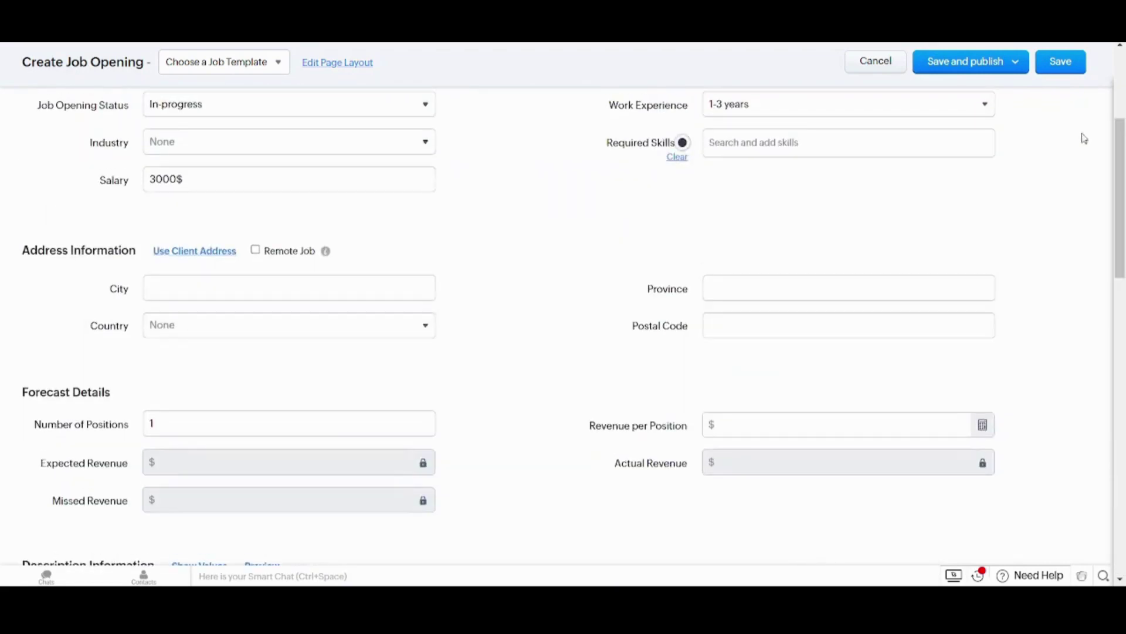
pyautogui.scroll(4, 1068, 117)
# Save the Senior Engineer job opening from the publishing options
pyautogui.click(995, 103)
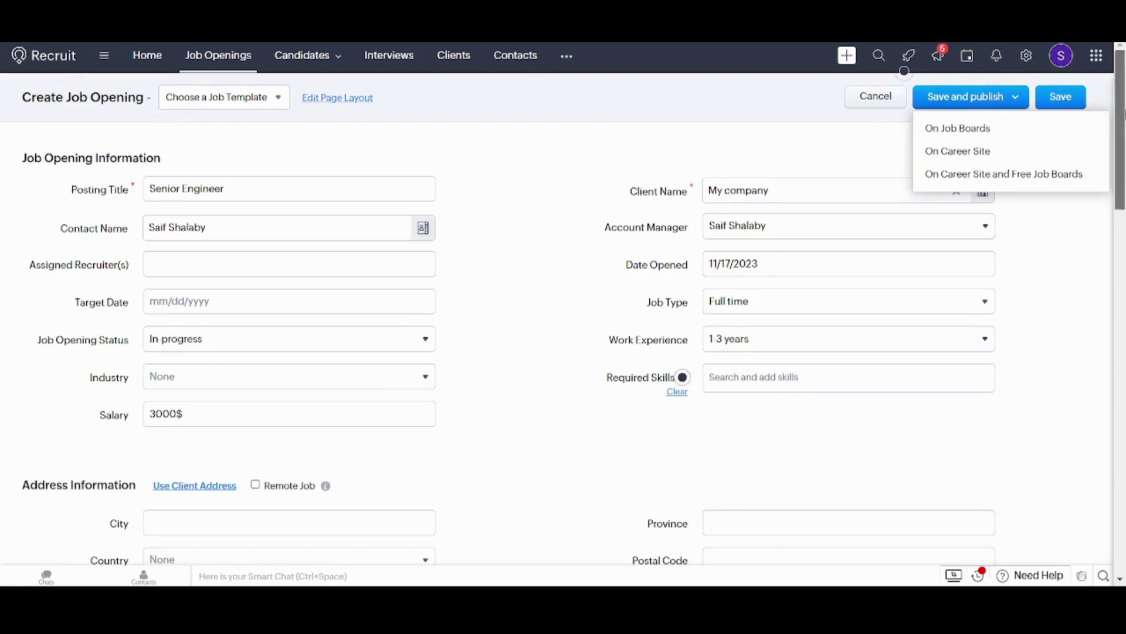
pyautogui.scroll(-3, 563, 326)
pyautogui.scroll(-8, 563, 327)
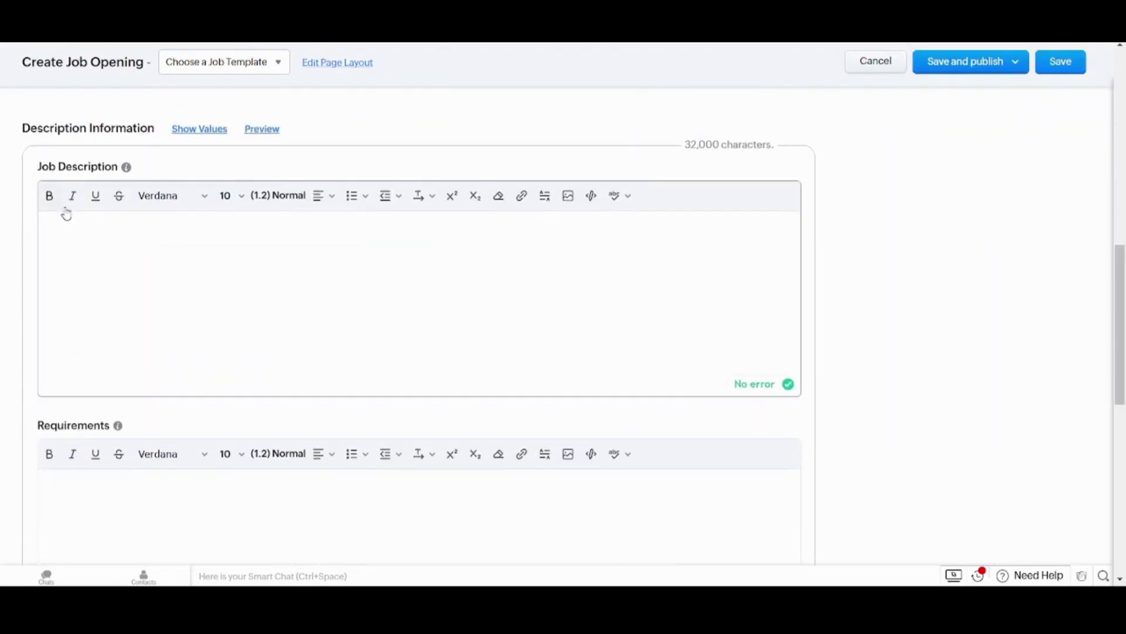
pyautogui.click(504, 333)
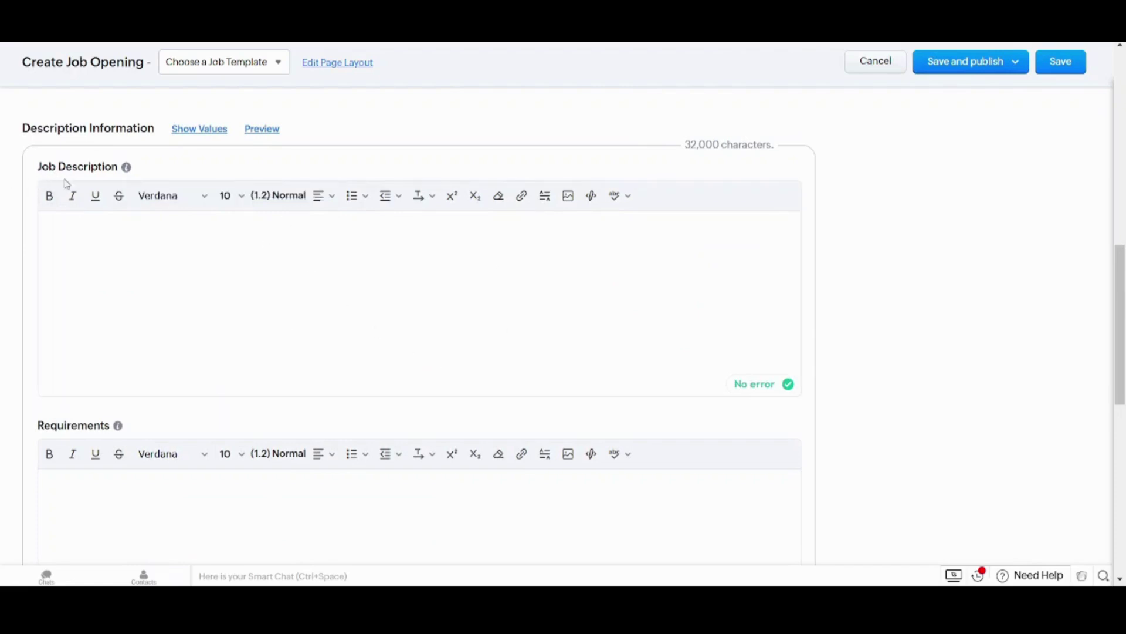
pyautogui.click(1004, 61)
pyautogui.click(1044, 73)
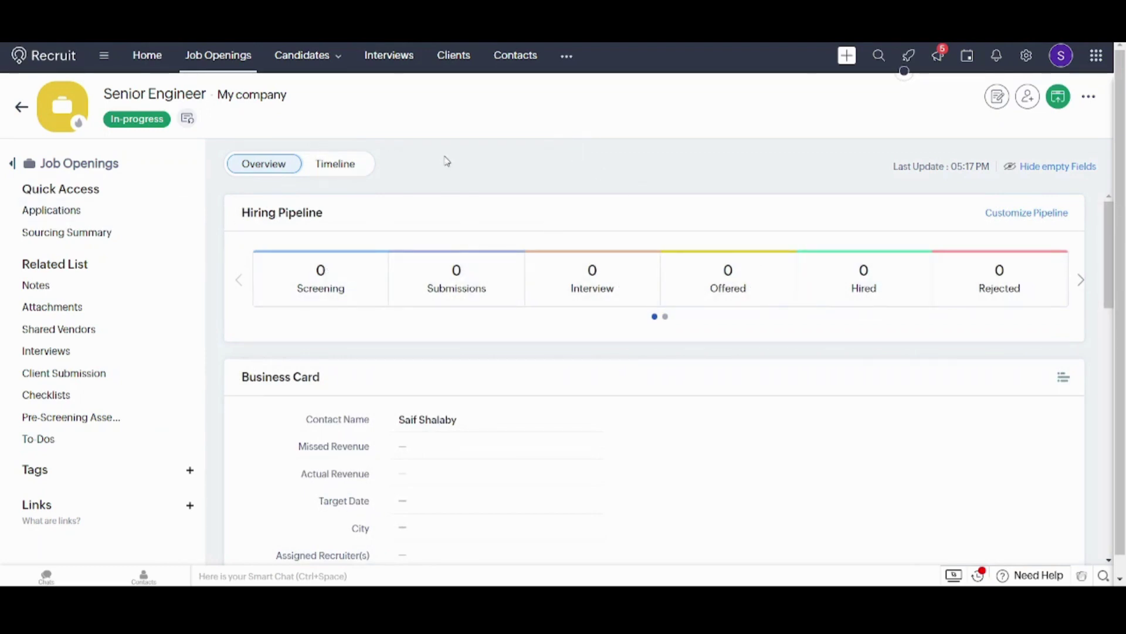
pyautogui.scroll(-1, 487, 176)
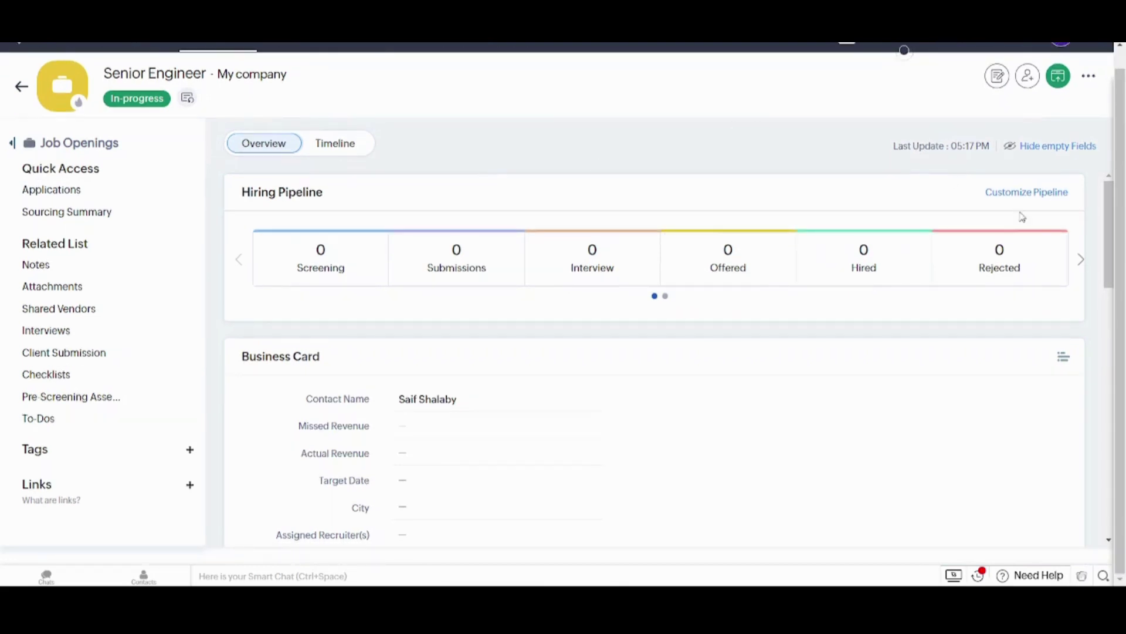
pyautogui.moveTo(1120, 268); pyautogui.dragTo(1121, 517)
pyautogui.scroll(15, 1099, 428)
pyautogui.click(343, 151)
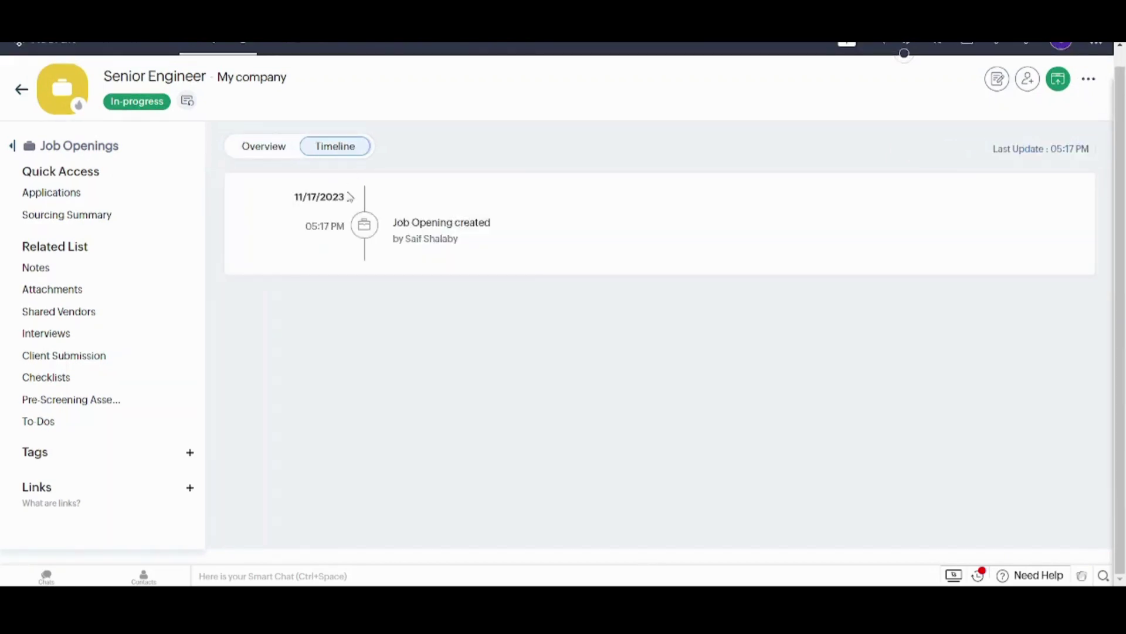
pyautogui.click(258, 153)
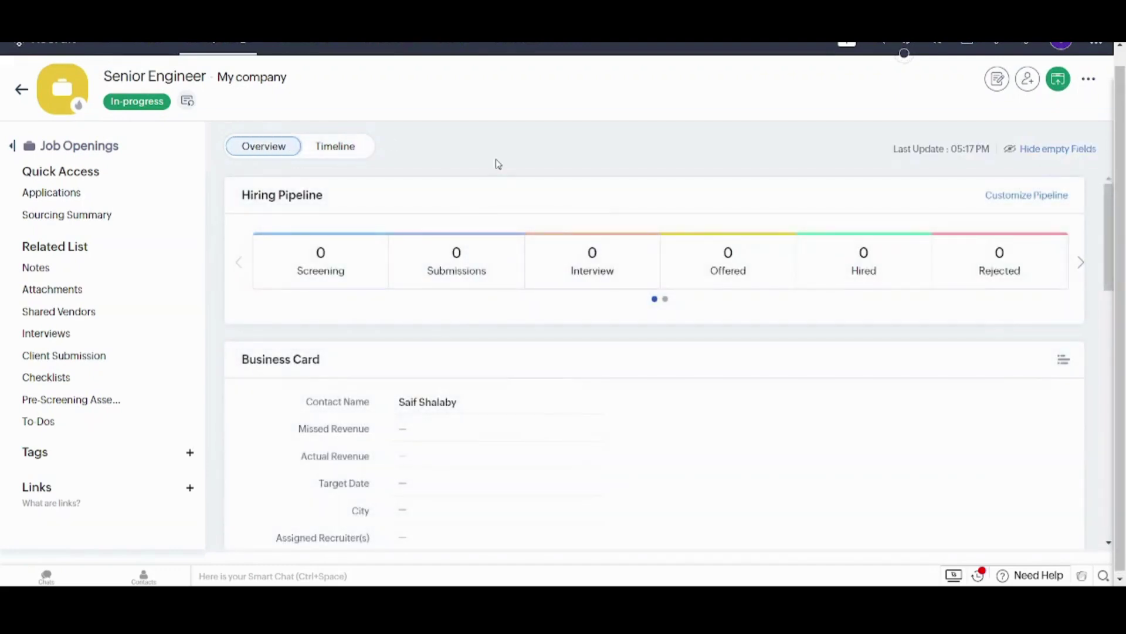
pyautogui.scroll(1, 498, 164)
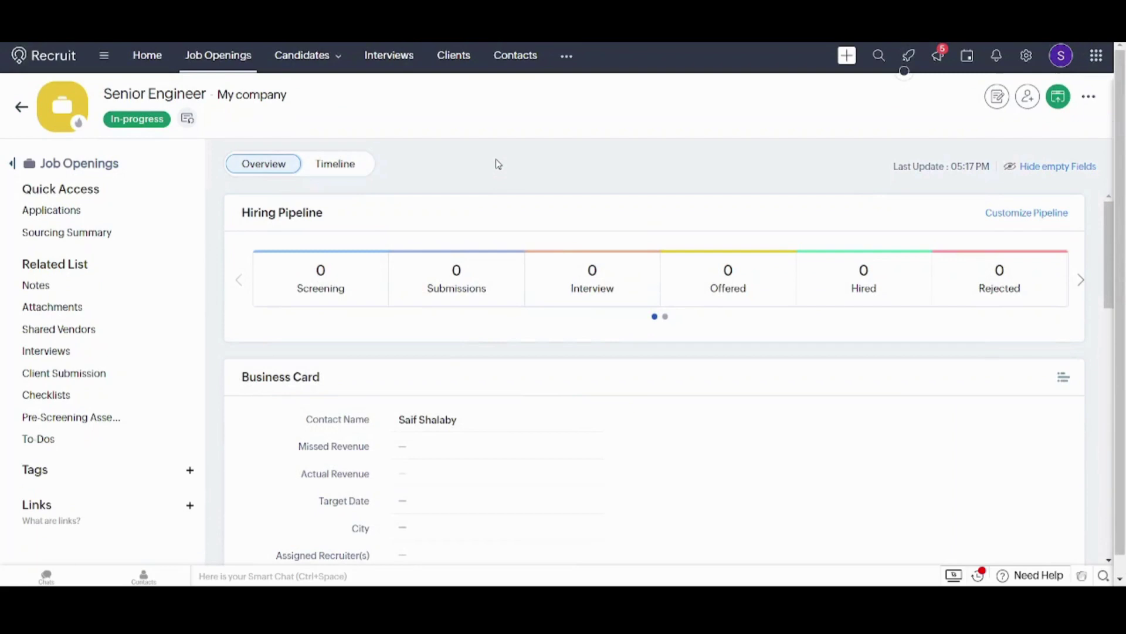
# Go to Candidates > Applications, start a new application and dismiss the intro overlay
pyautogui.moveTo(302, 69)
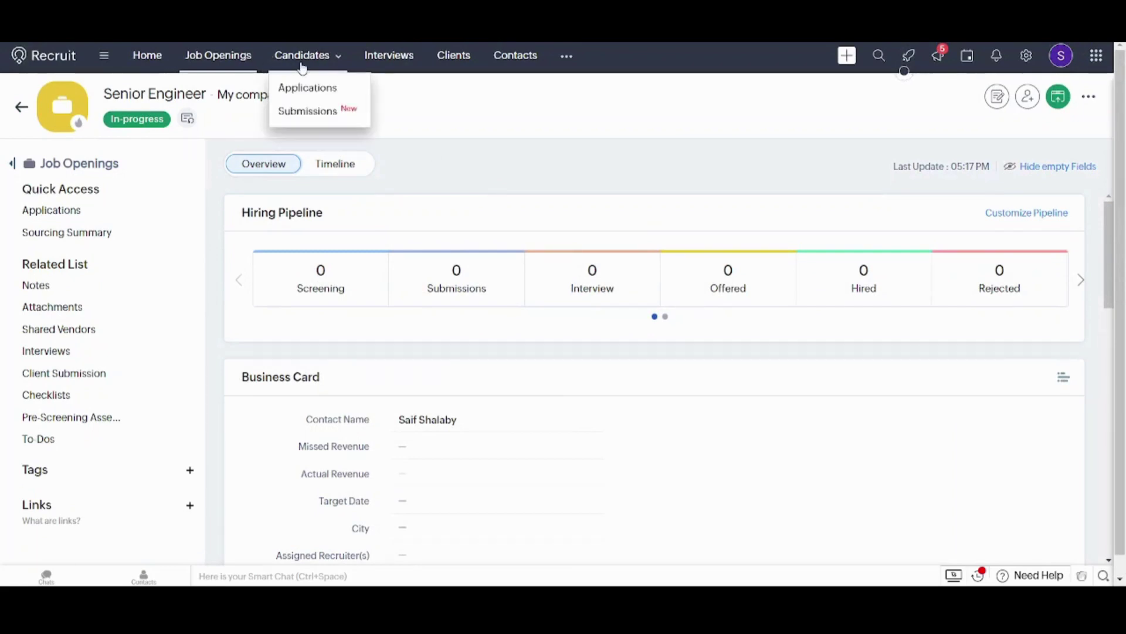
pyautogui.click(311, 88)
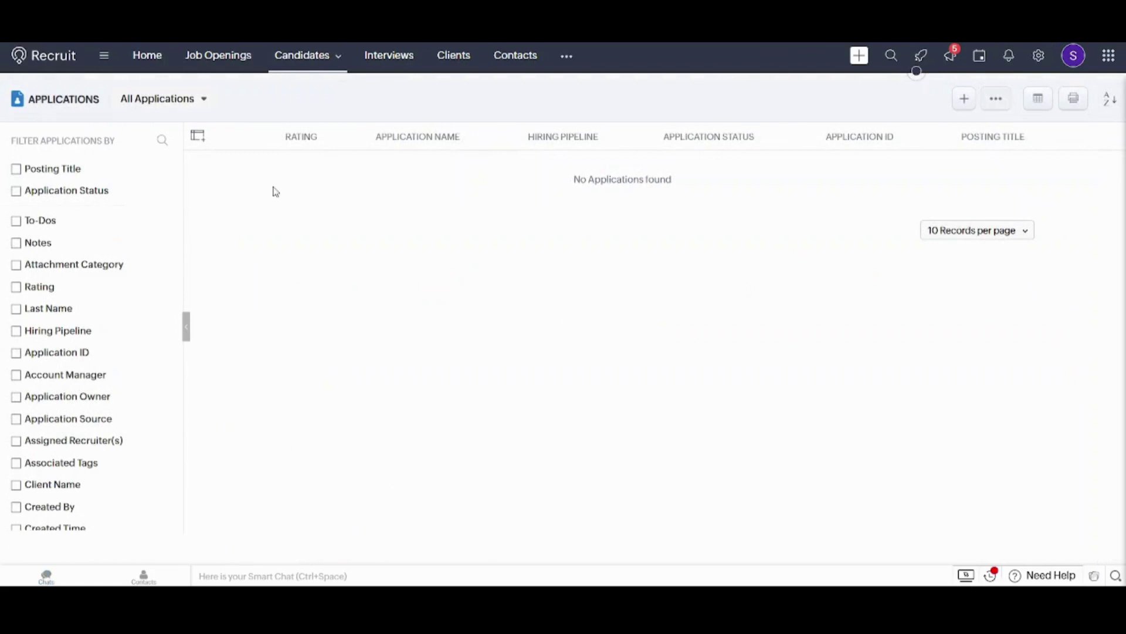
pyautogui.click(964, 103)
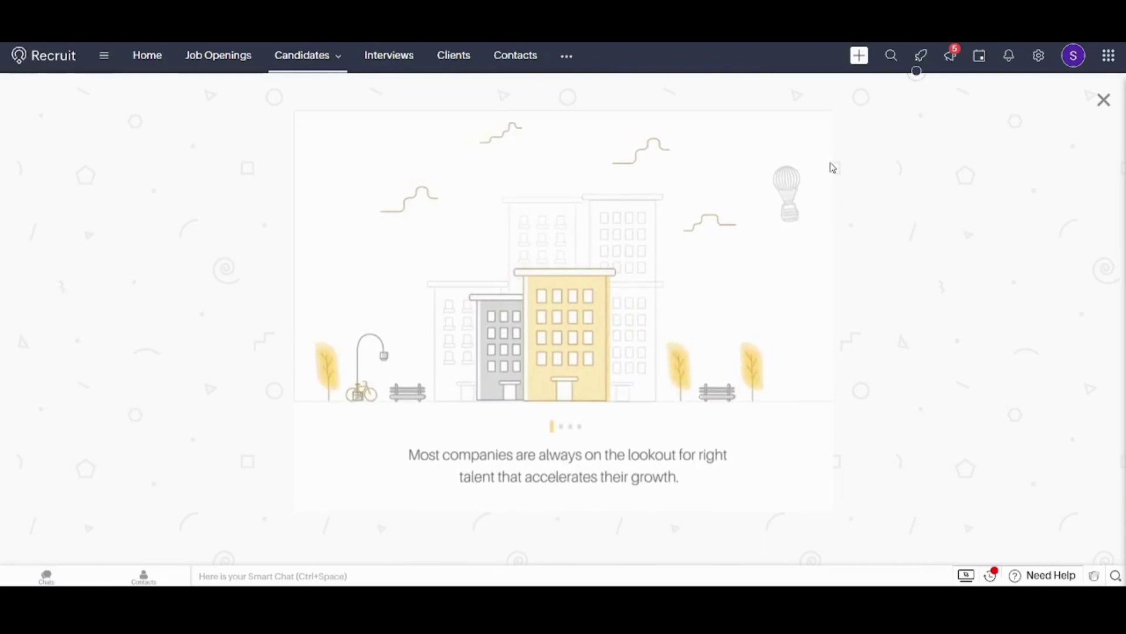
pyautogui.click(1103, 105)
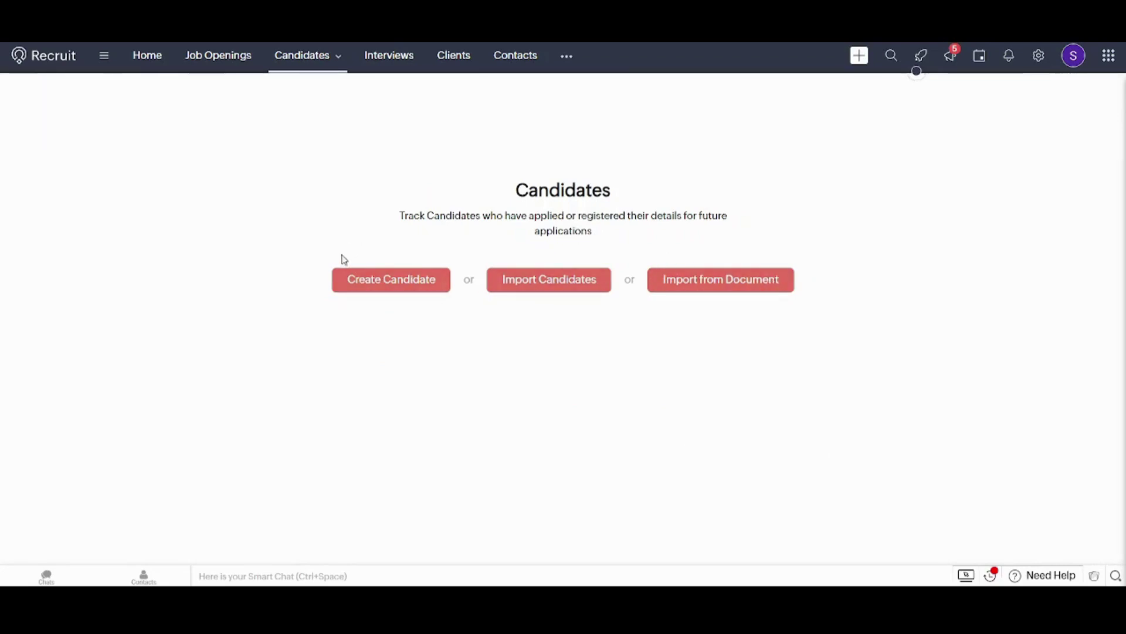
# Start a new candidate record and enter the candidate's first and last name
pyautogui.click(358, 285)
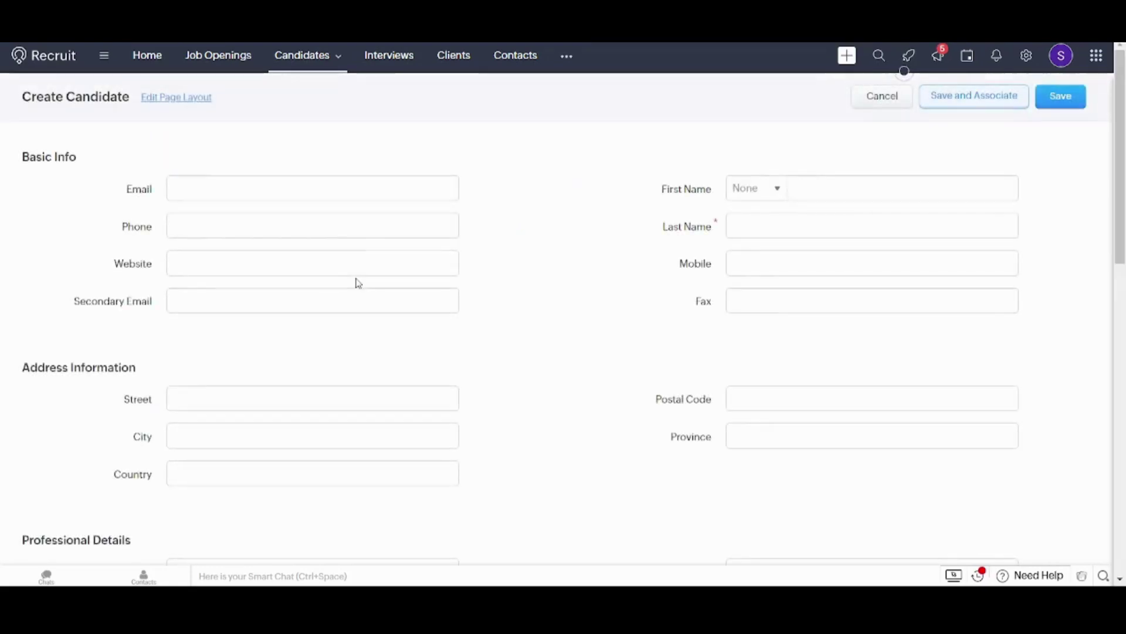
pyautogui.click(252, 187)
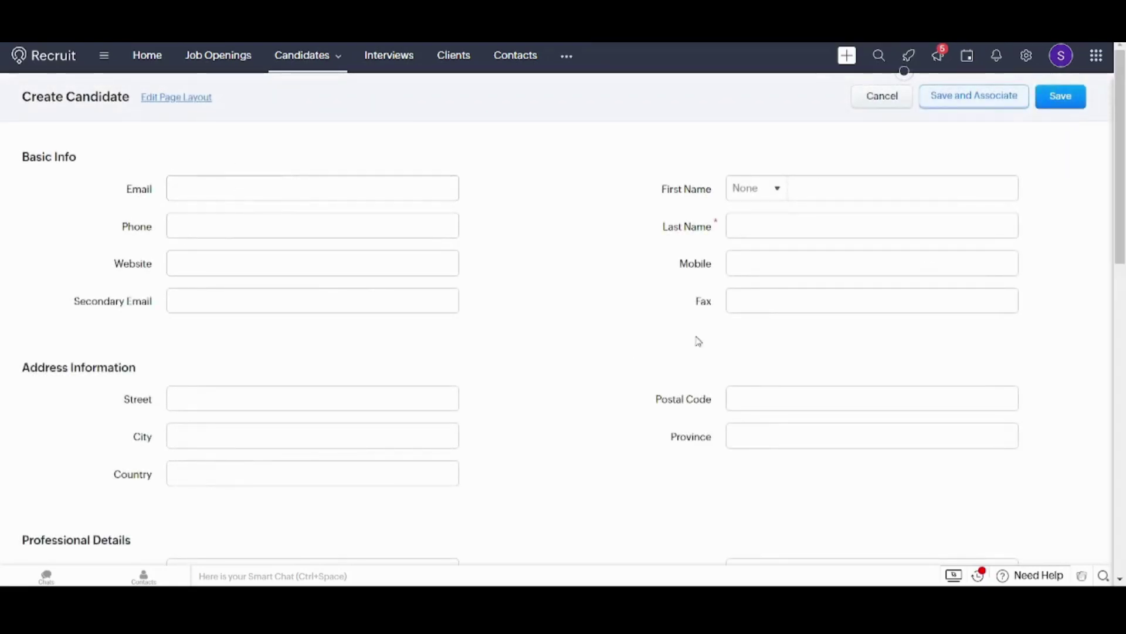
pyautogui.scroll(-1, 1122, 261)
pyautogui.moveTo(1124, 261); pyautogui.dragTo(1122, 235)
pyautogui.click(818, 189)
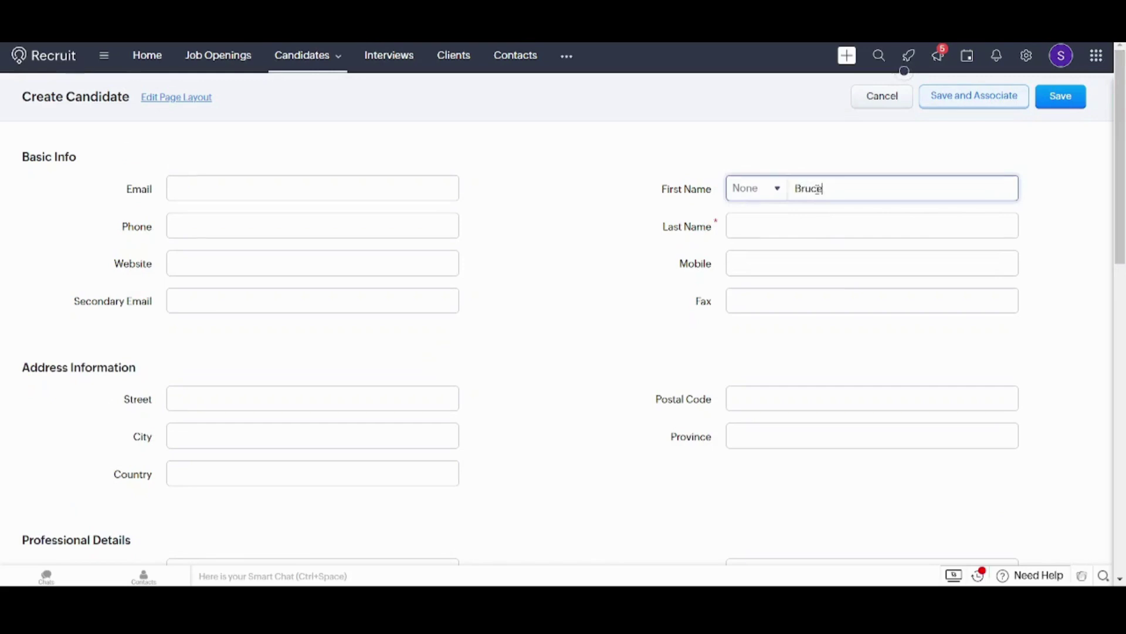
pyautogui.click(817, 221)
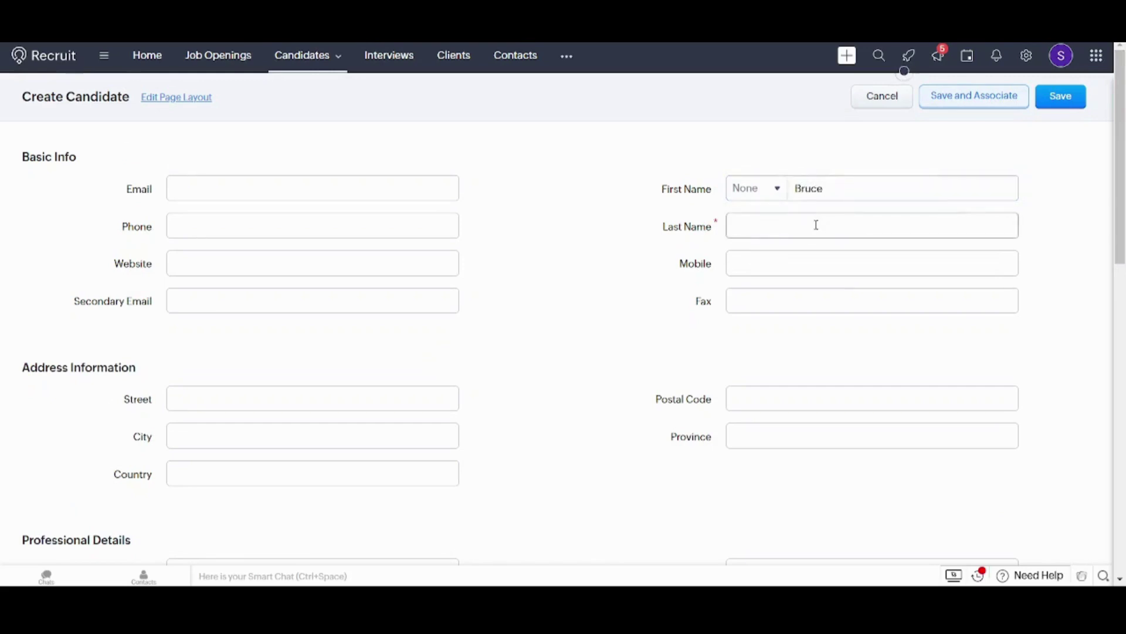
pyautogui.write('Wayne')
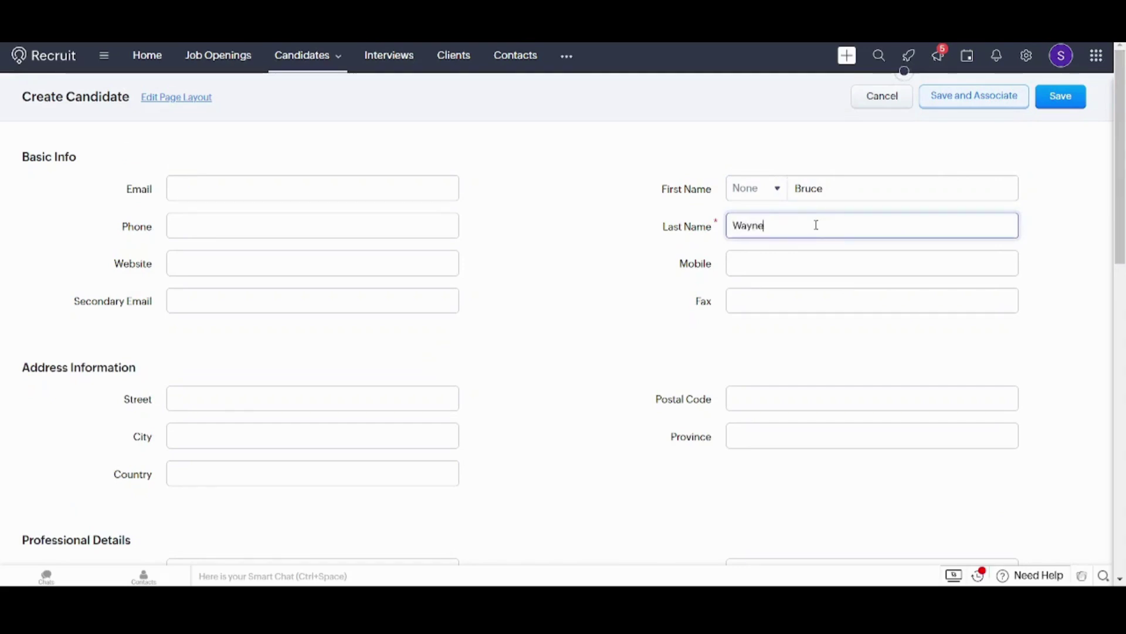
pyautogui.moveTo(1121, 172); pyautogui.dragTo(1125, 485)
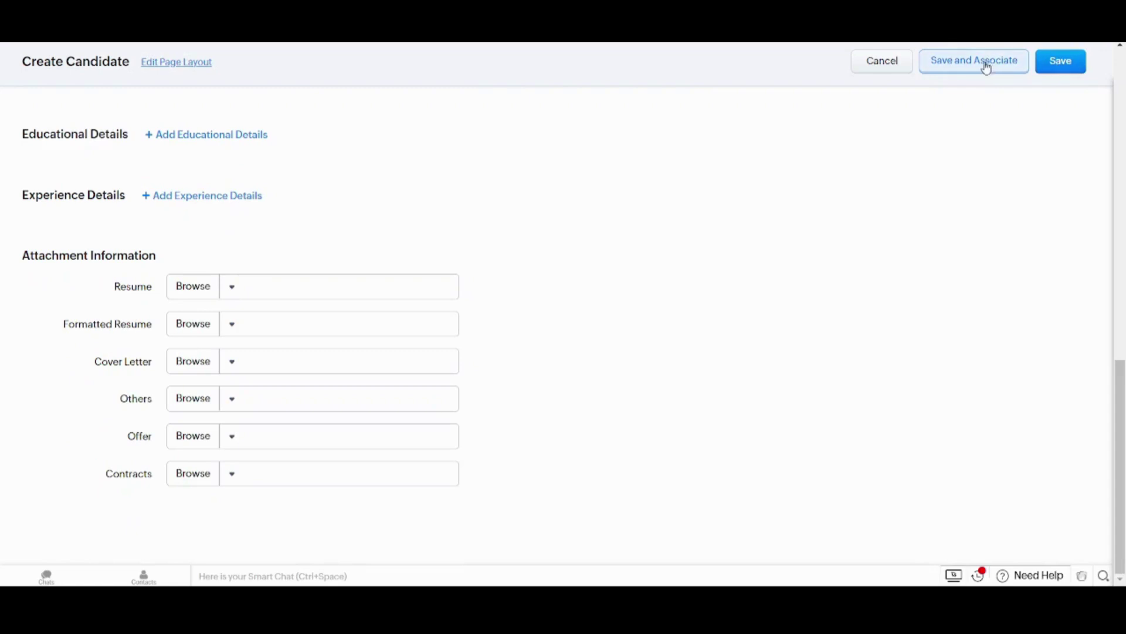
# Save the candidate, then reopen it for editing and choose Save and Associate
pyautogui.click(1050, 70)
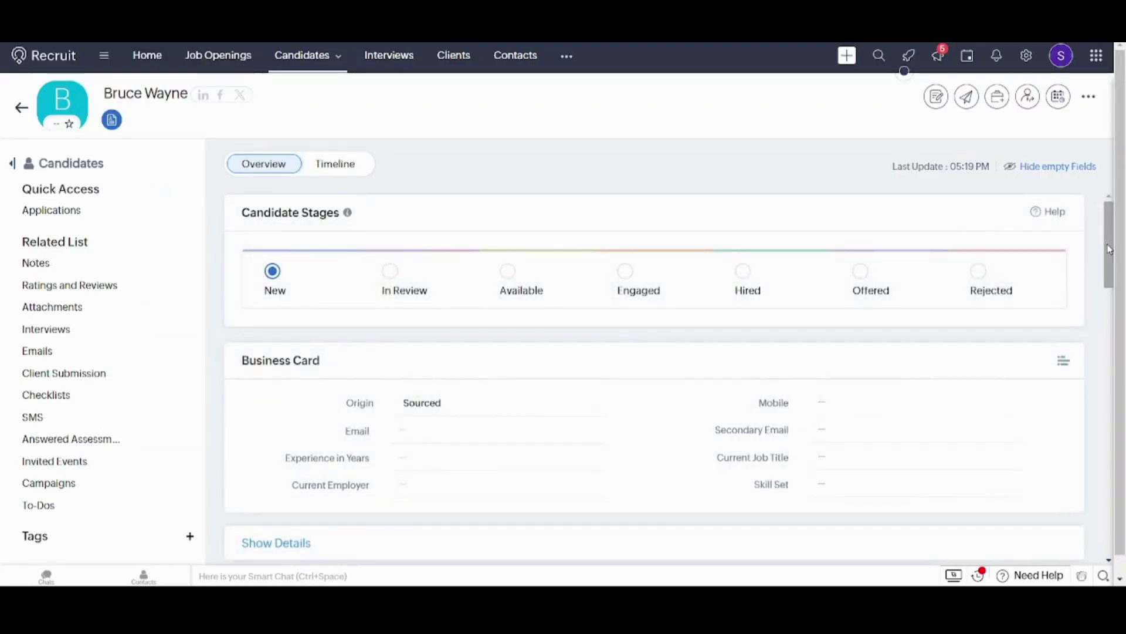
pyautogui.moveTo(1109, 249); pyautogui.dragTo(1108, 460)
pyautogui.moveTo(1110, 405); pyautogui.dragTo(1109, 212)
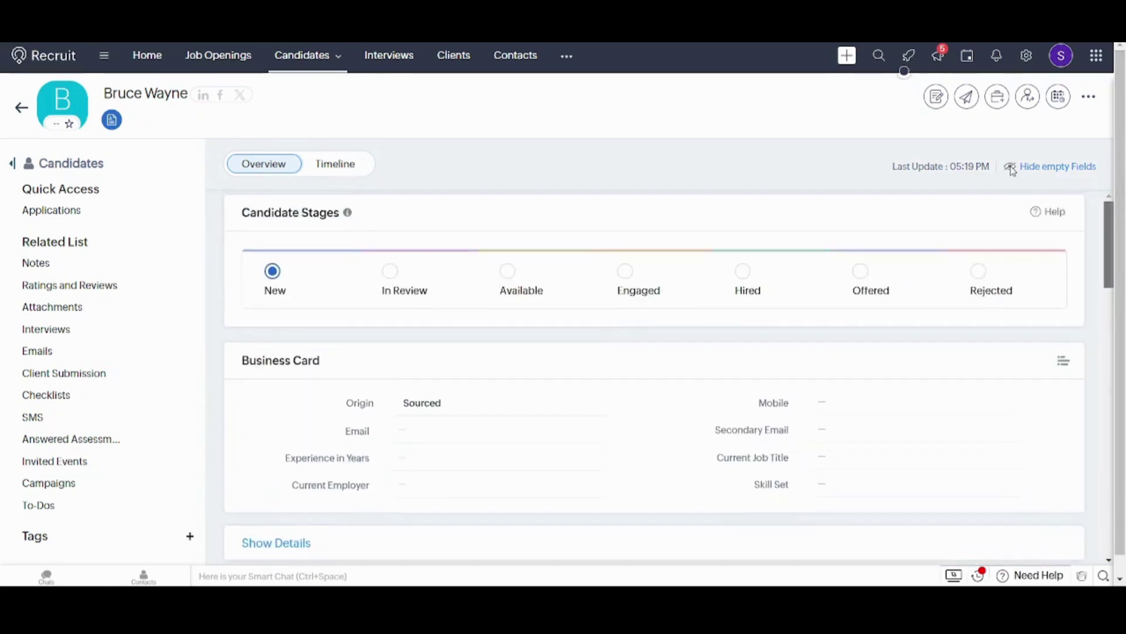
pyautogui.click(937, 99)
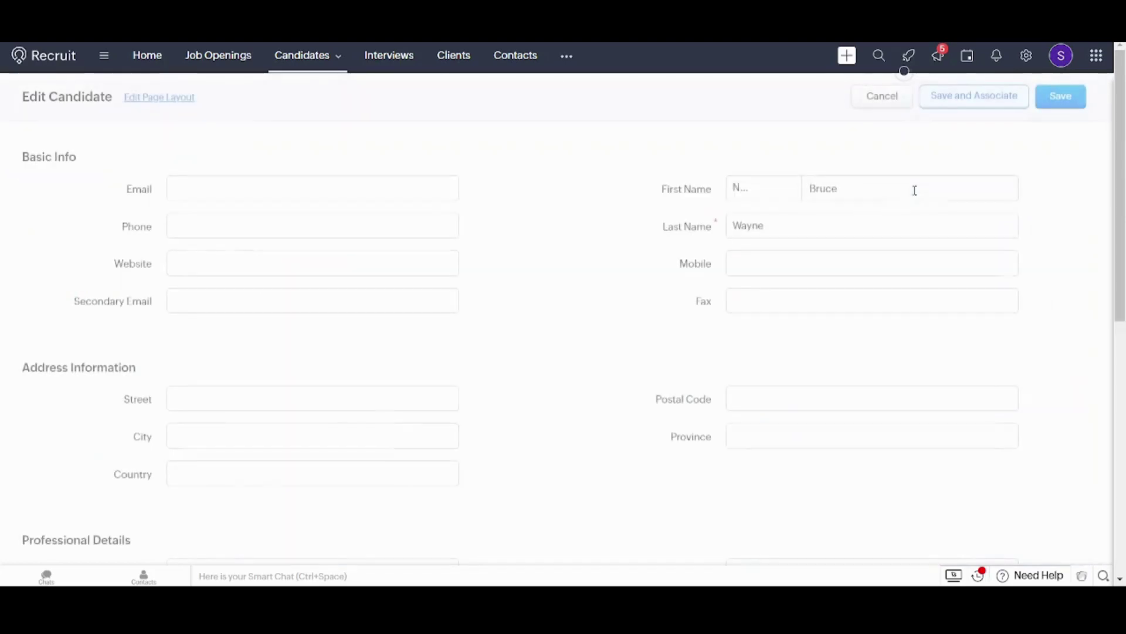
pyautogui.click(957, 98)
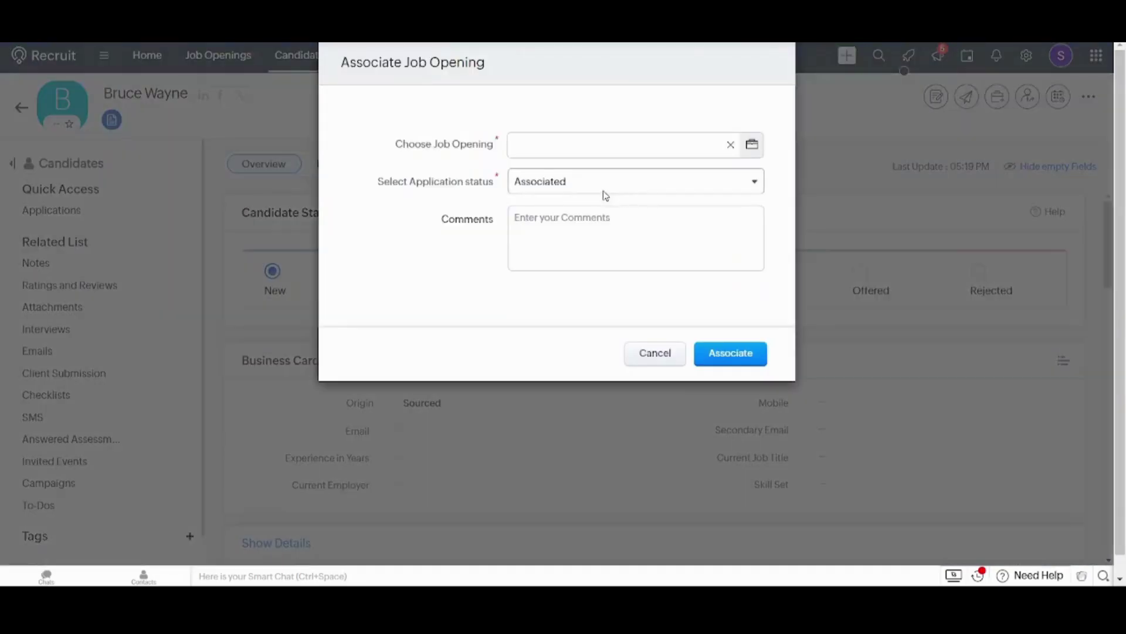
# Associate the candidate with the Senior Engineer opening at status Interview in progress
pyautogui.click(556, 144)
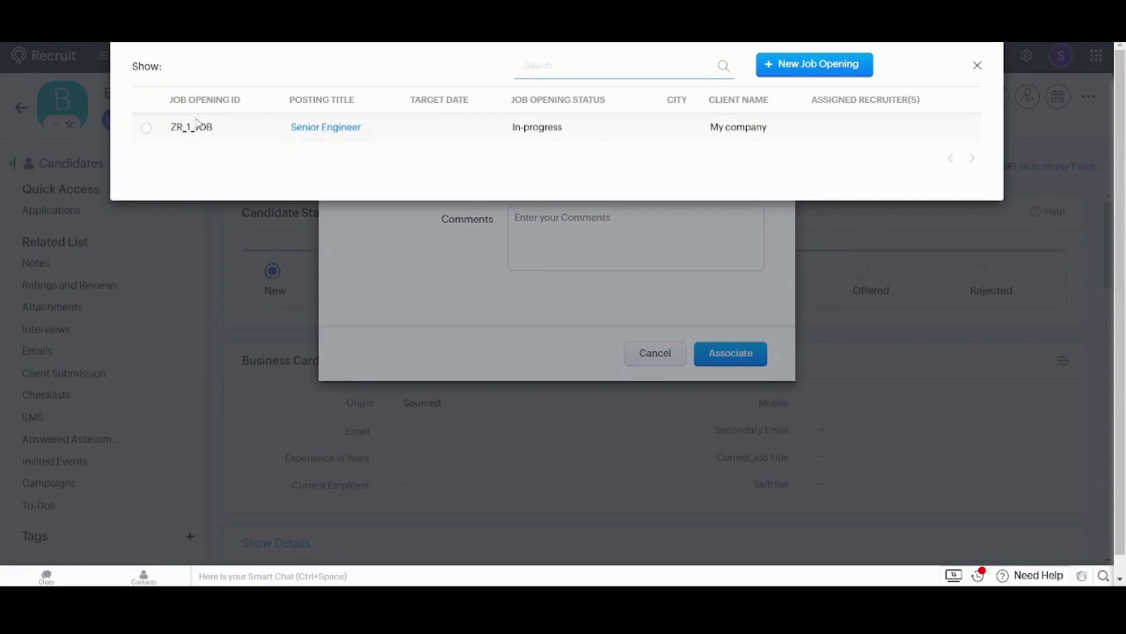
pyautogui.click(146, 129)
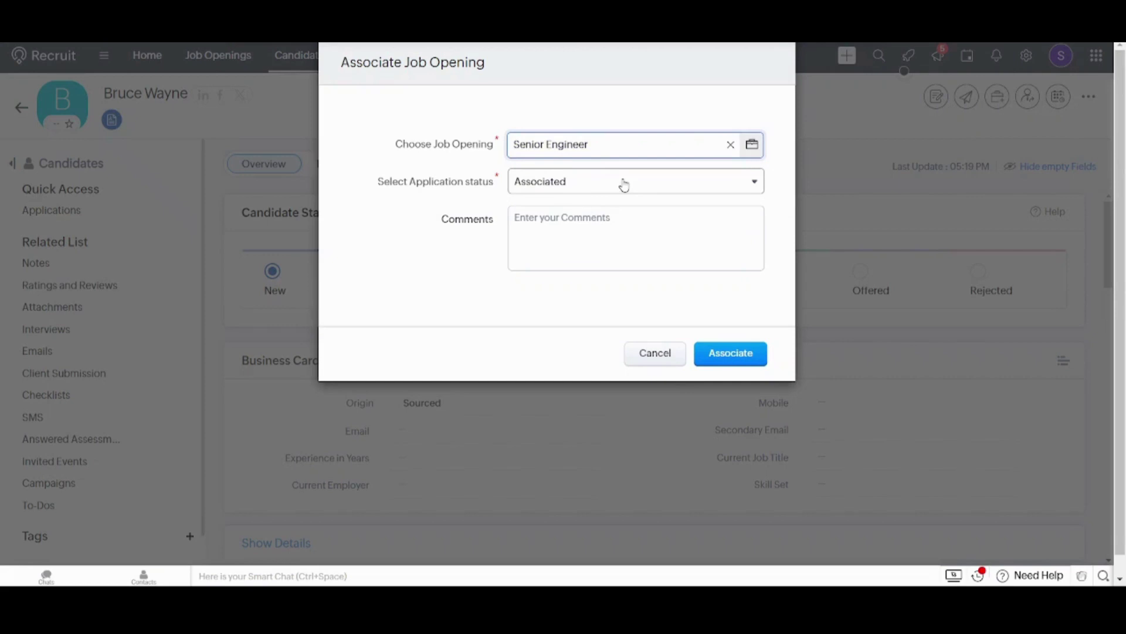
pyautogui.click(624, 185)
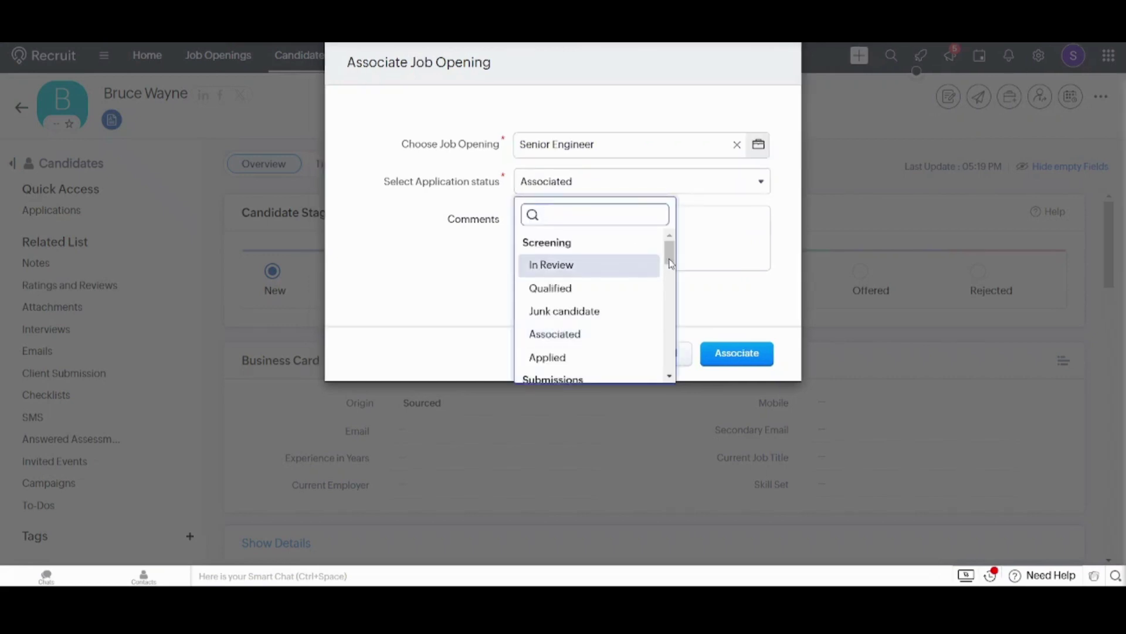
pyautogui.moveTo(671, 264); pyautogui.dragTo(678, 298)
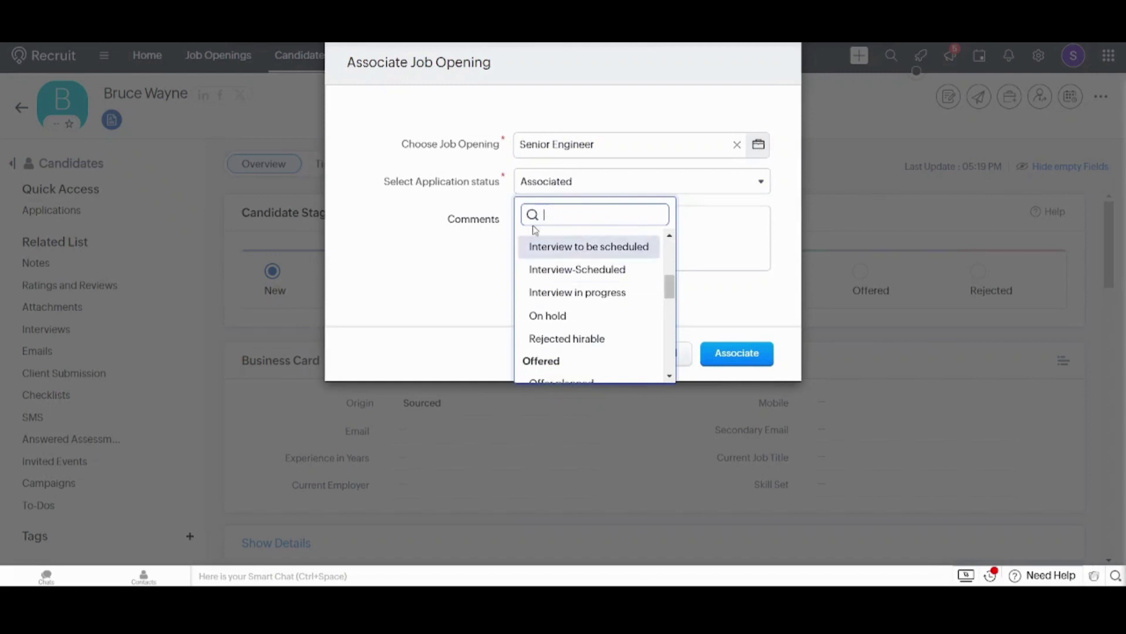
pyautogui.click(566, 293)
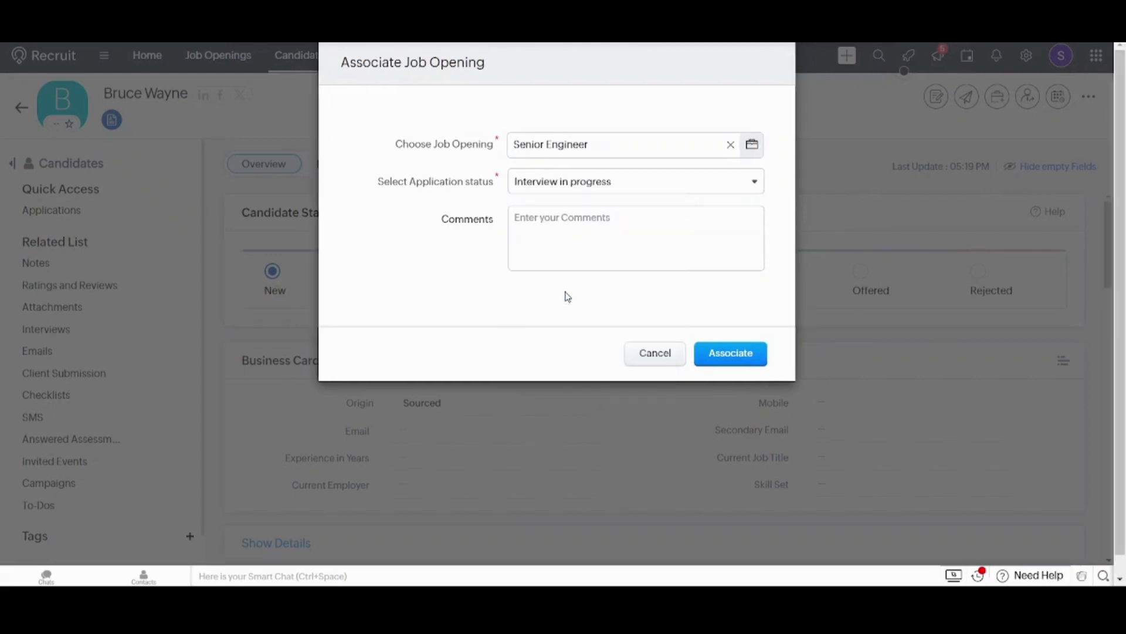
pyautogui.click(559, 234)
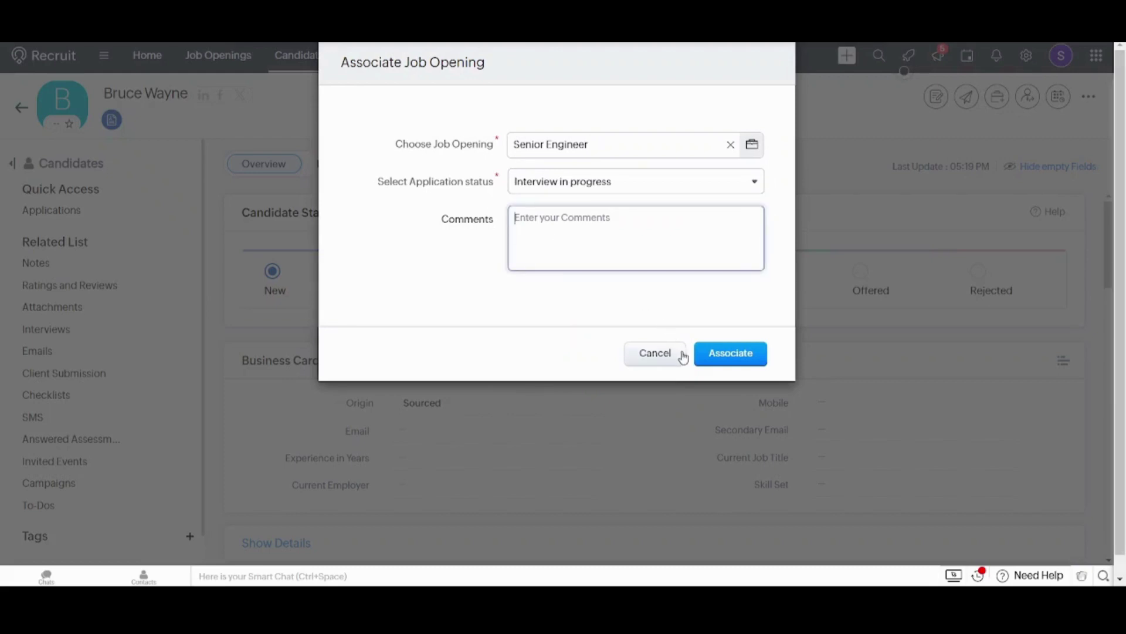
pyautogui.click(738, 358)
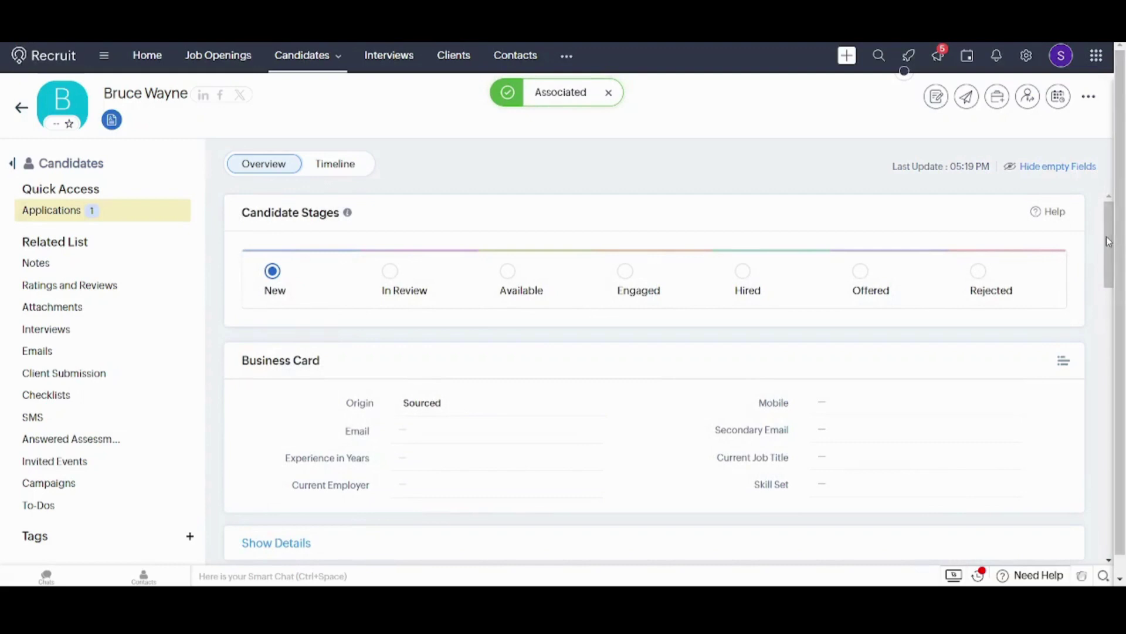
pyautogui.scroll(-3, 1107, 252)
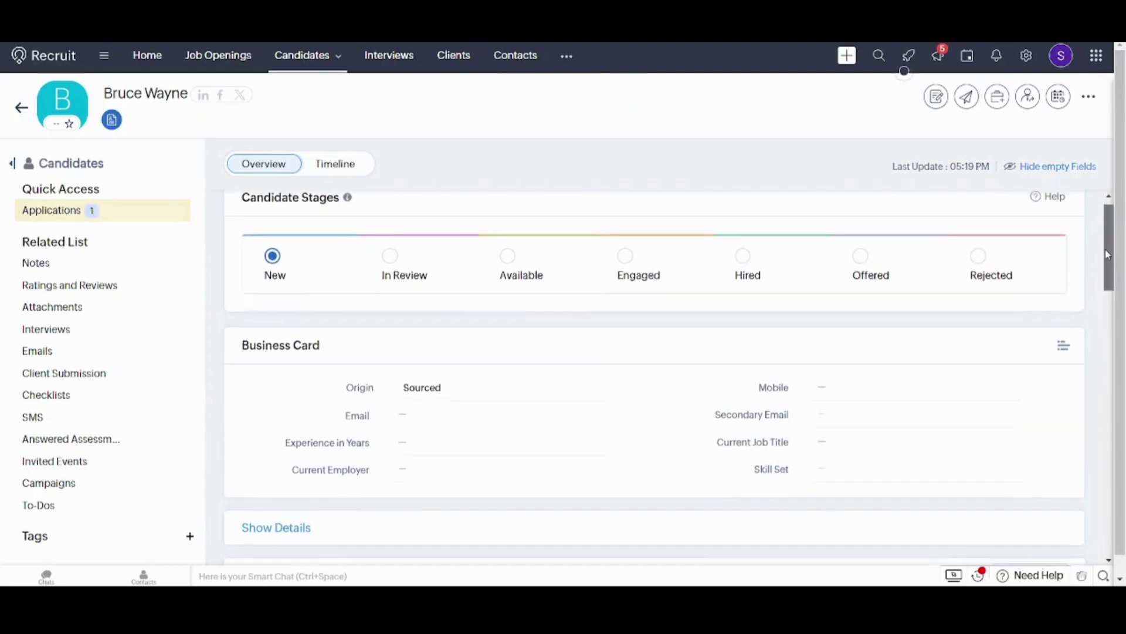
pyautogui.scroll(-6, 1109, 290)
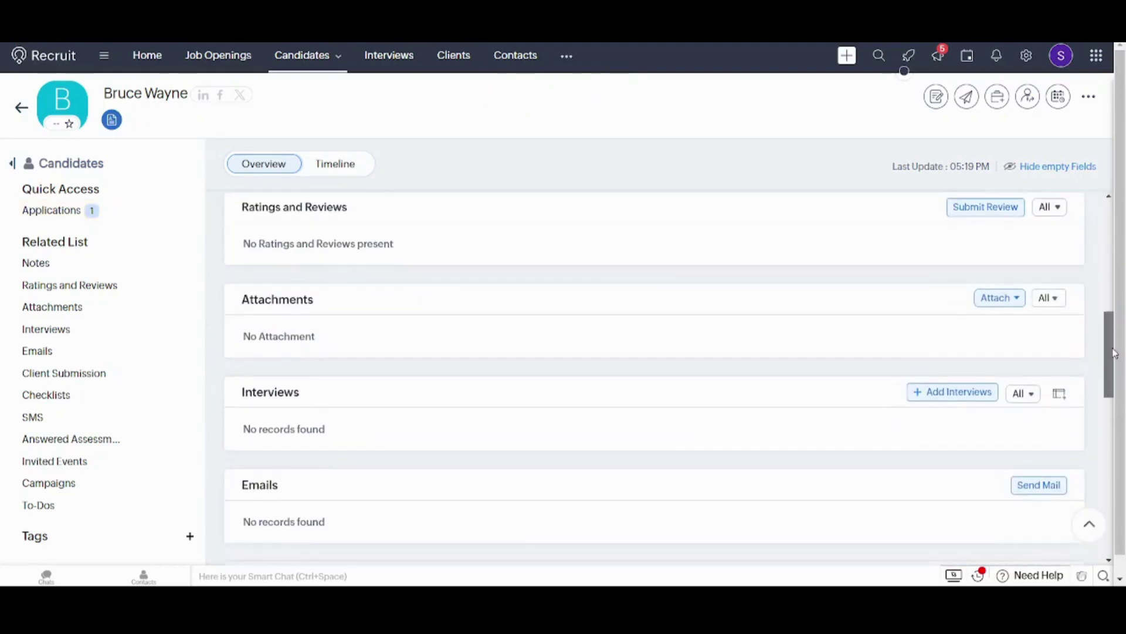
pyautogui.scroll(-6, 1097, 339)
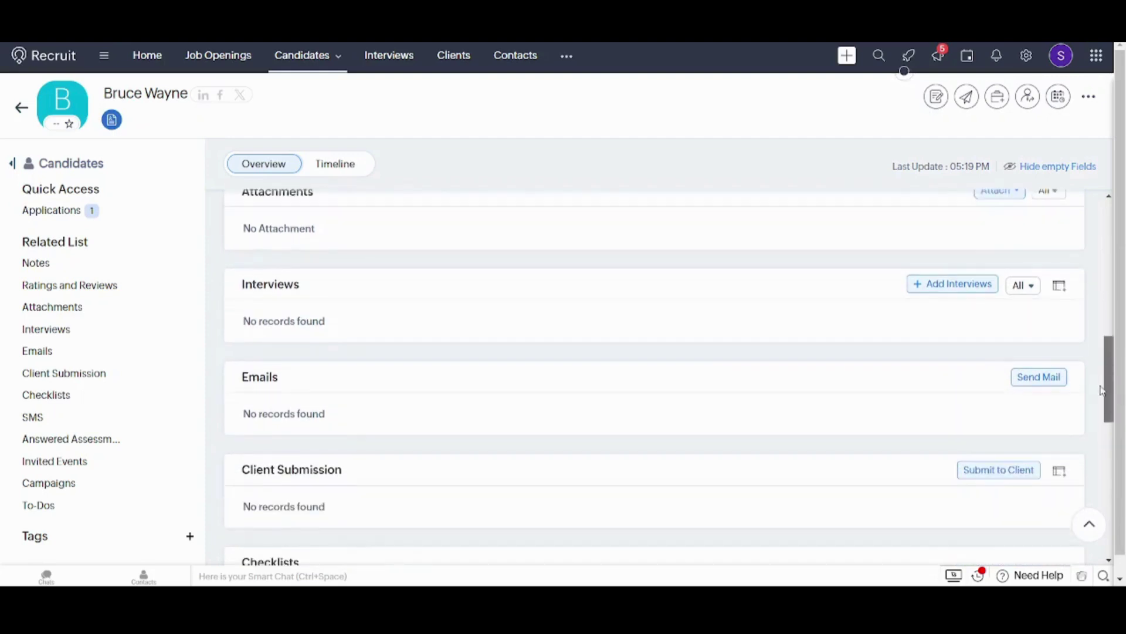
pyautogui.moveTo(1104, 431); pyautogui.dragTo(1078, 181)
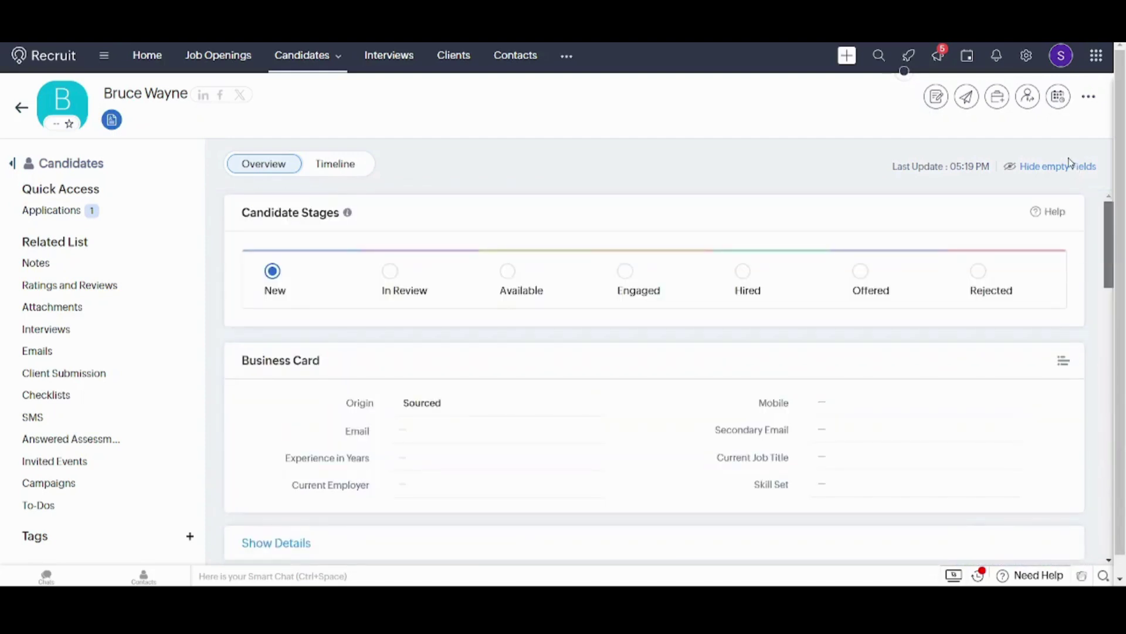
pyautogui.click(337, 166)
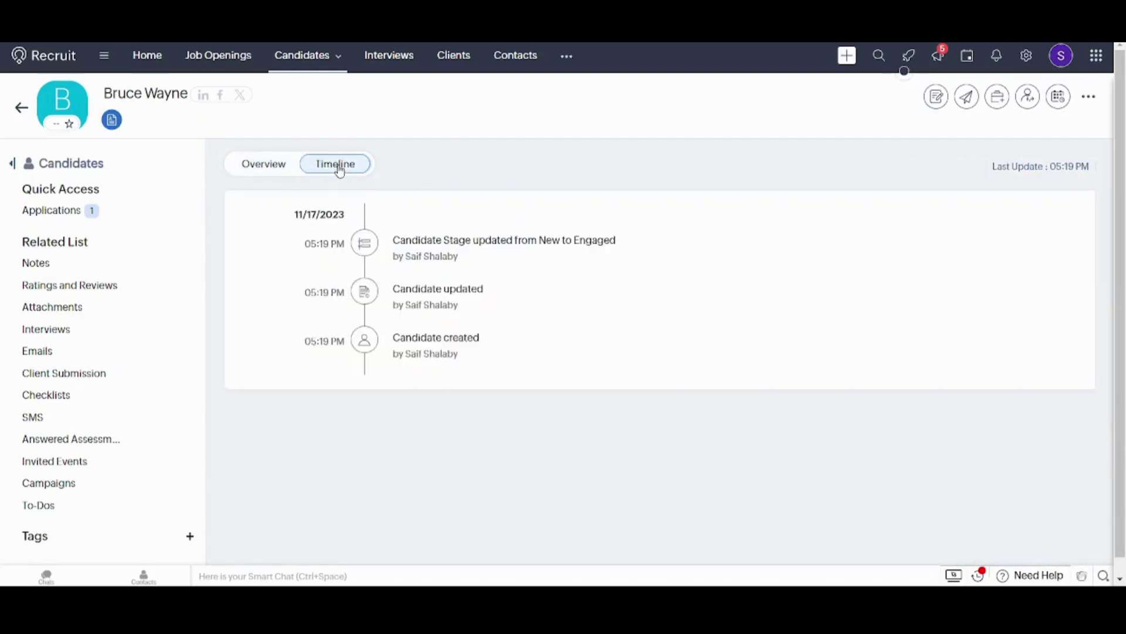
# Go from the candidate's overview to the Senior Engineer job opening
pyautogui.click(246, 166)
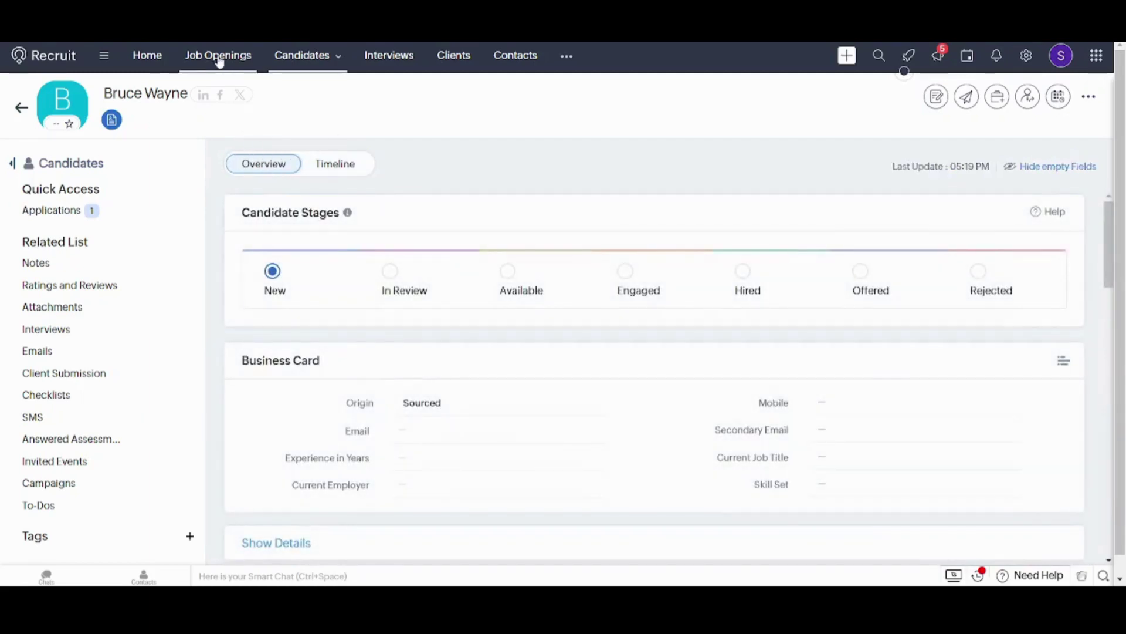
pyautogui.click(220, 60)
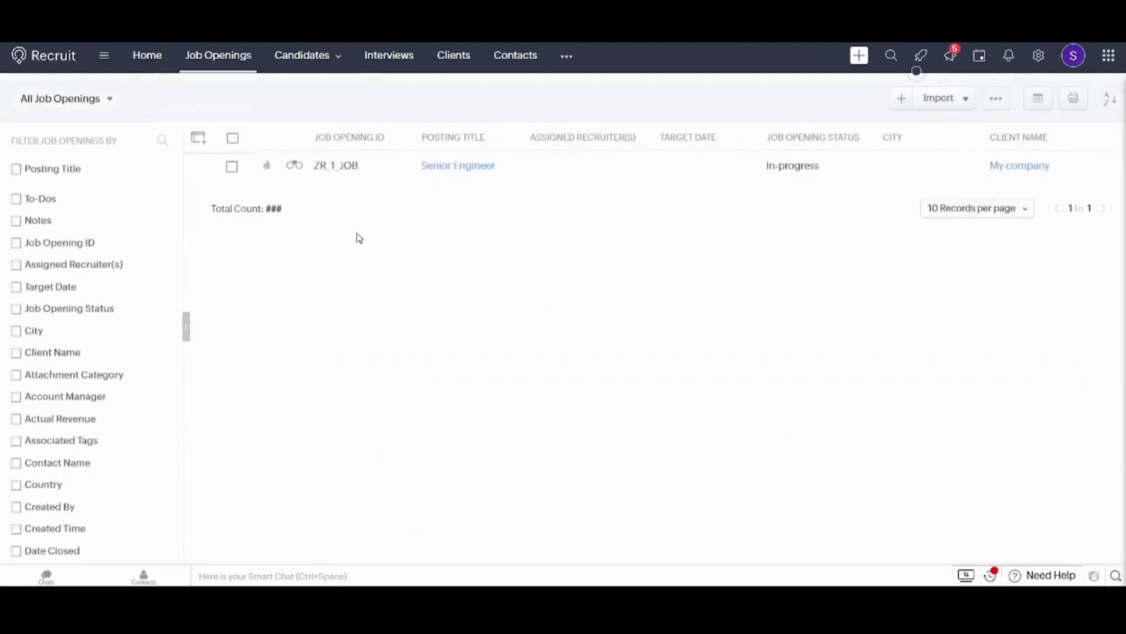
pyautogui.click(444, 174)
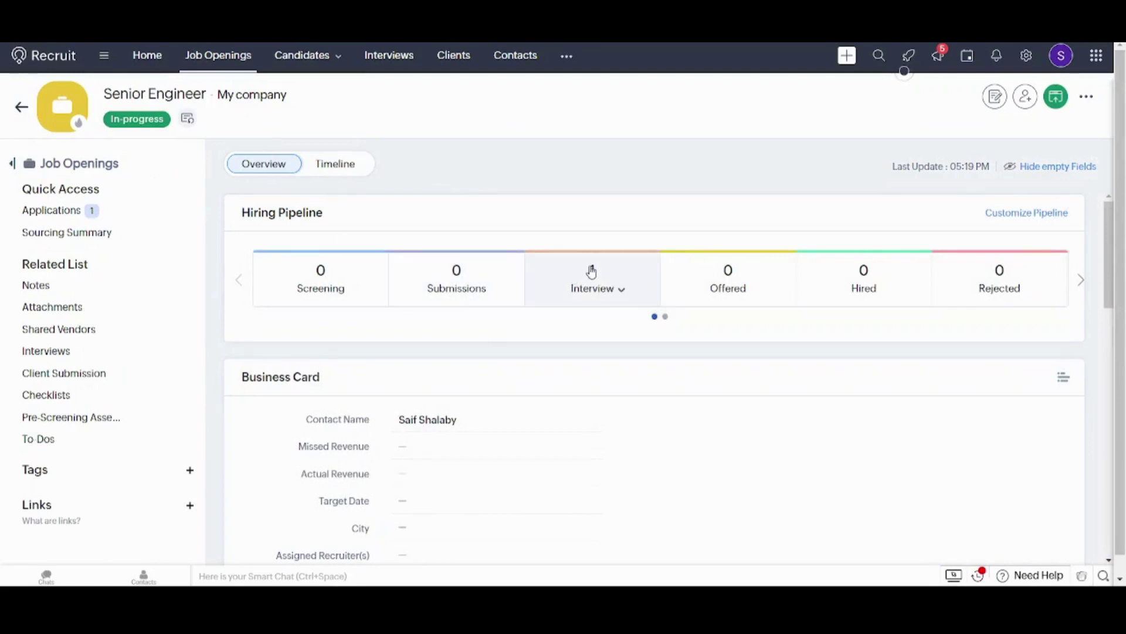
# Filter the job's applications by the Interview sub-status 'Interview in progress'
pyautogui.click(621, 291)
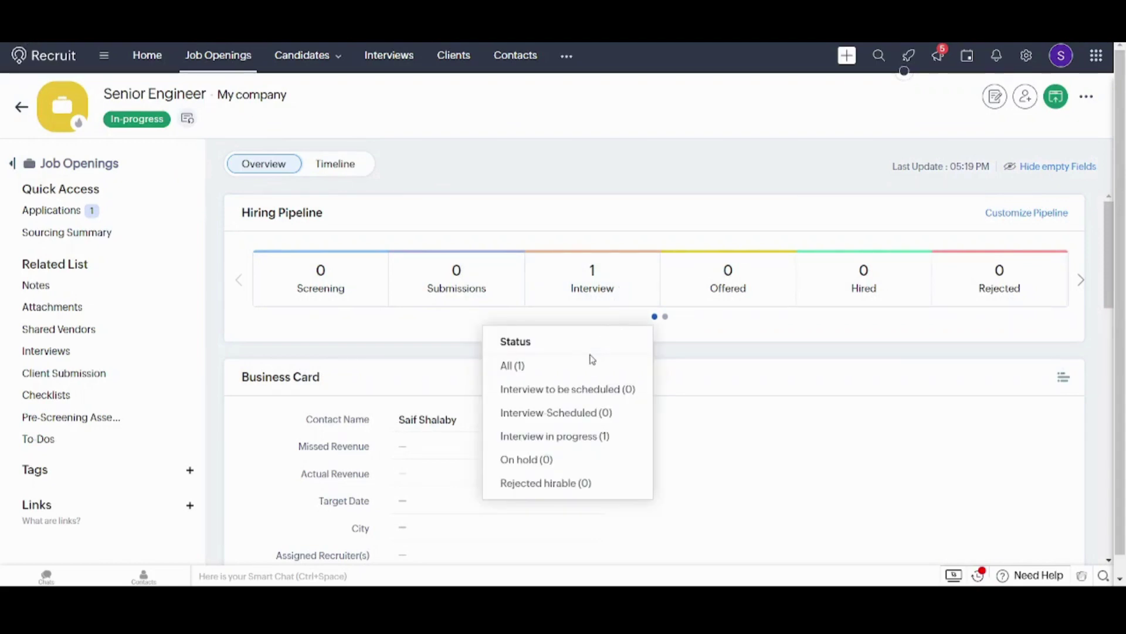
pyautogui.click(596, 413)
pyautogui.click(576, 438)
pyautogui.click(625, 172)
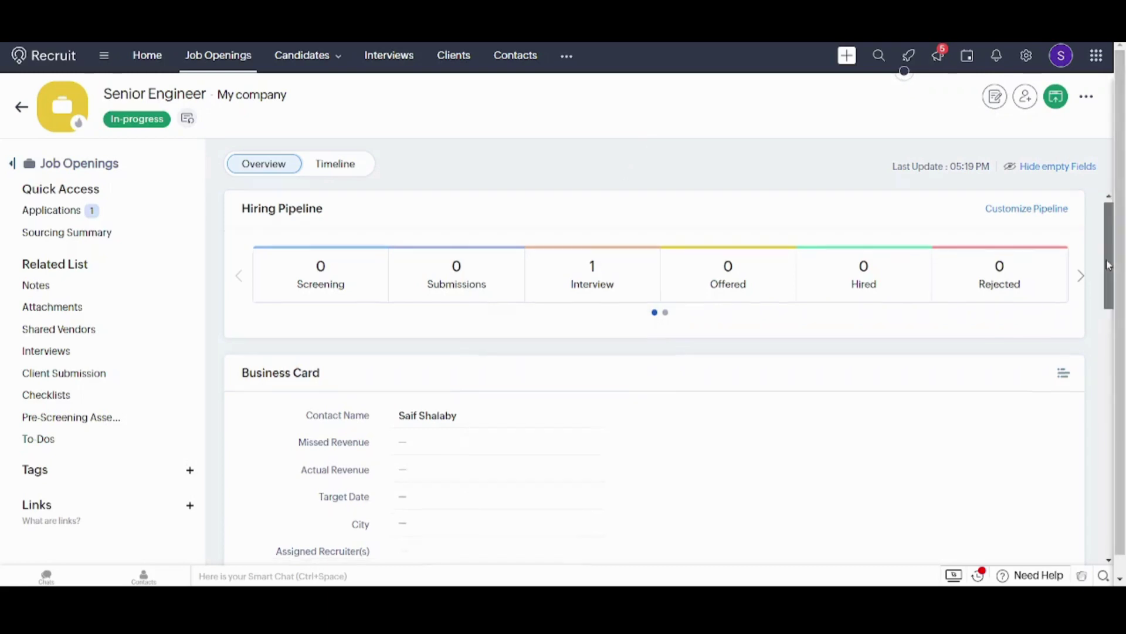
pyautogui.moveTo(1108, 263); pyautogui.dragTo(1086, 158)
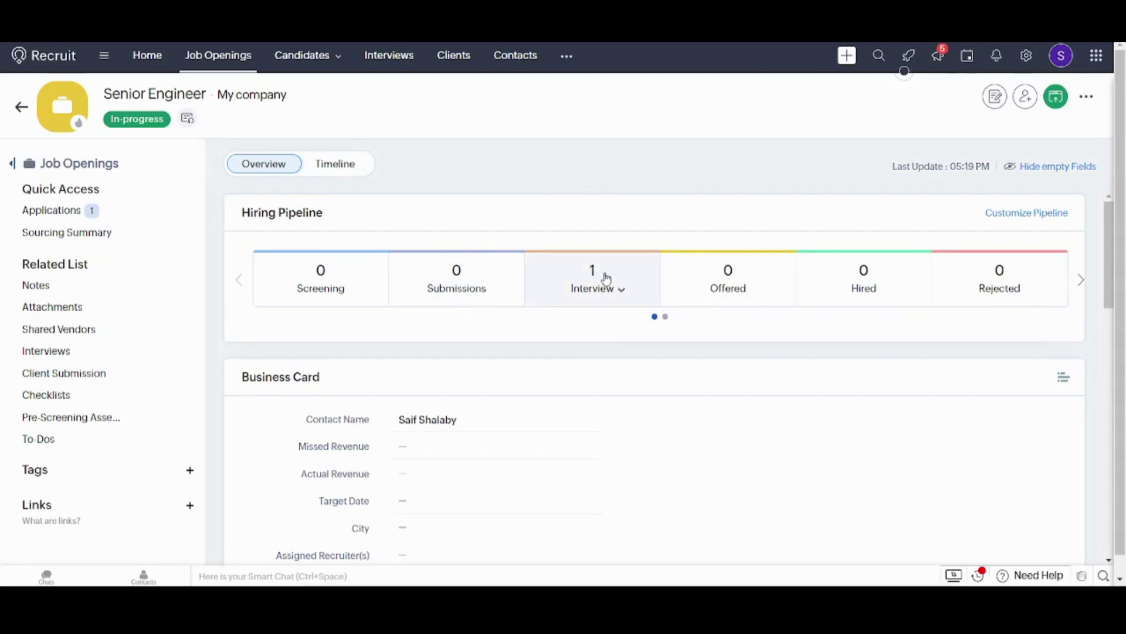
pyautogui.click(622, 292)
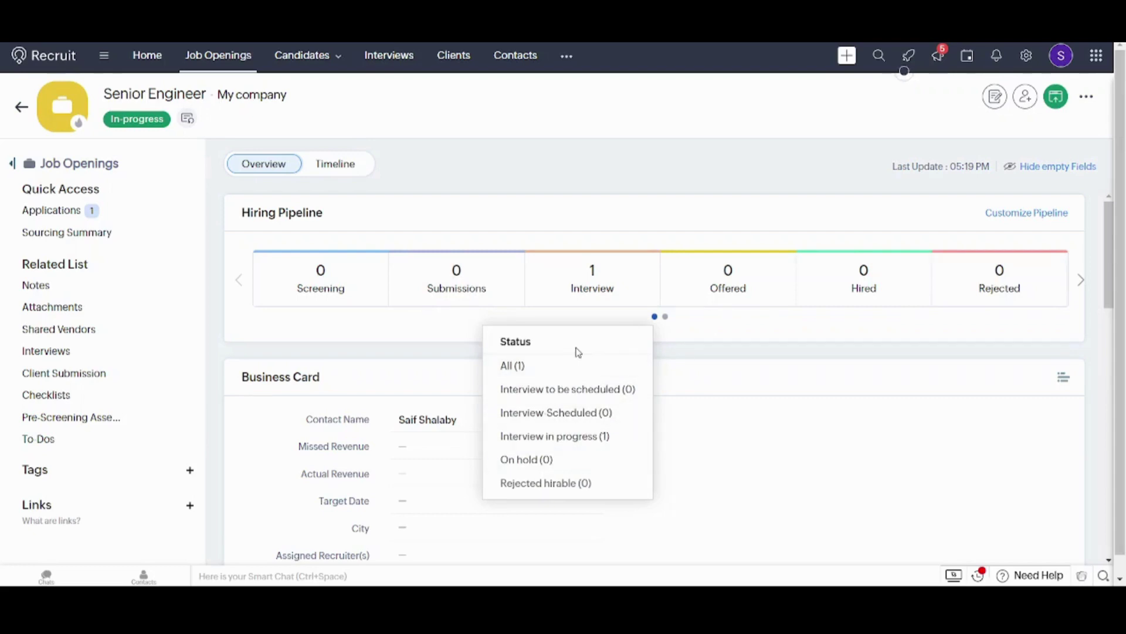
pyautogui.click(555, 435)
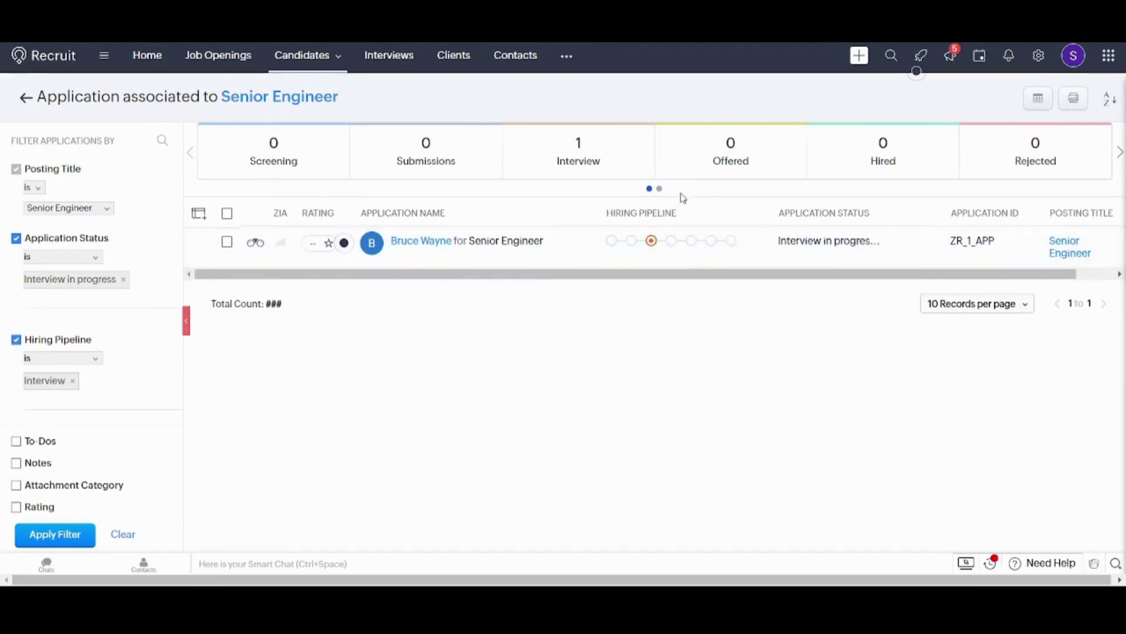
# Move the candidate's Senior Engineer application to Hired from its Hiring Pipeline and confirm
pyautogui.click(670, 249)
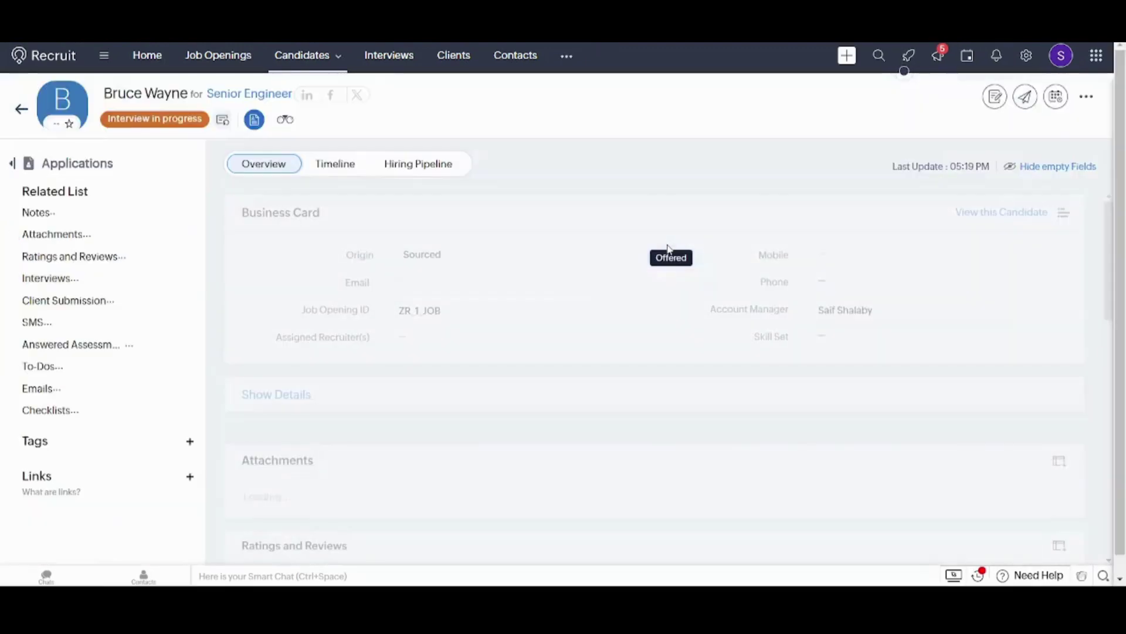
pyautogui.click(419, 170)
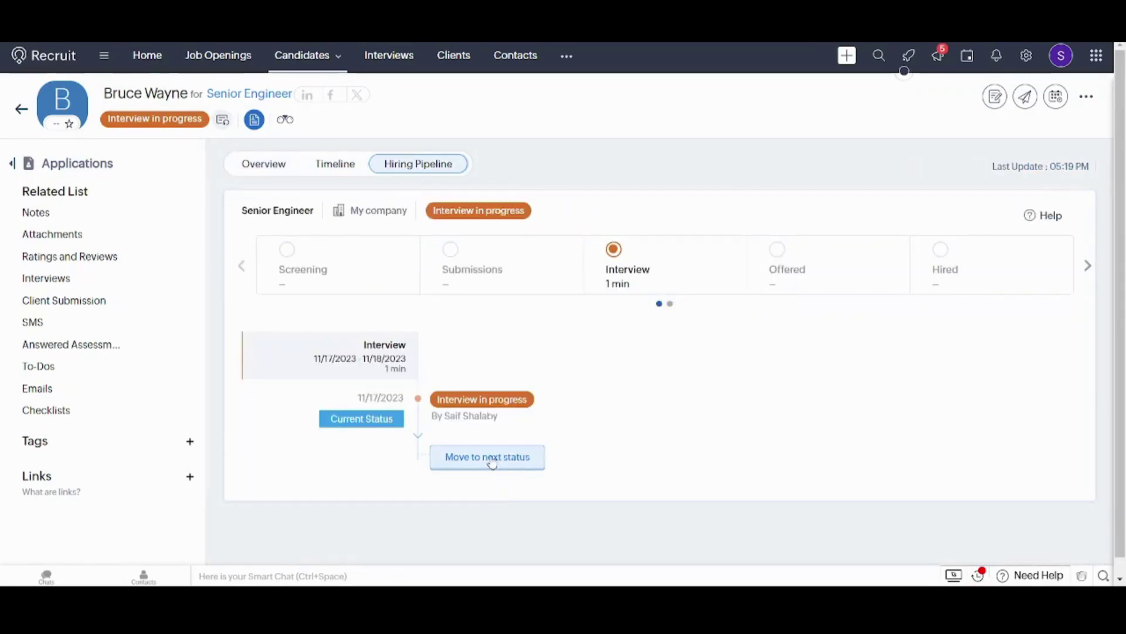
pyautogui.click(492, 462)
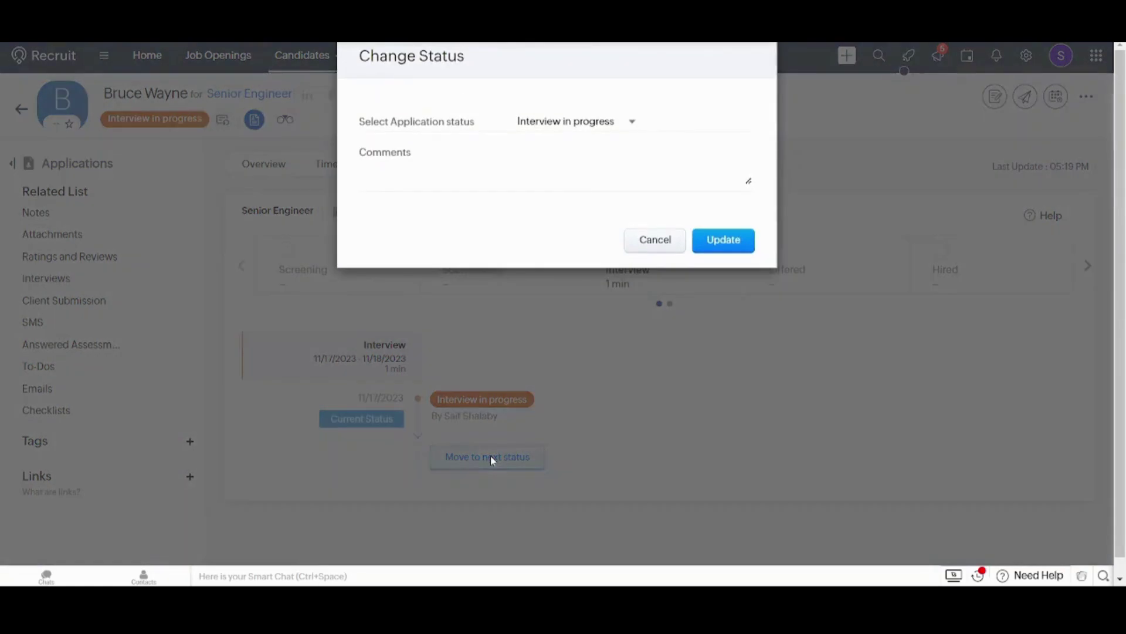
pyautogui.click(620, 123)
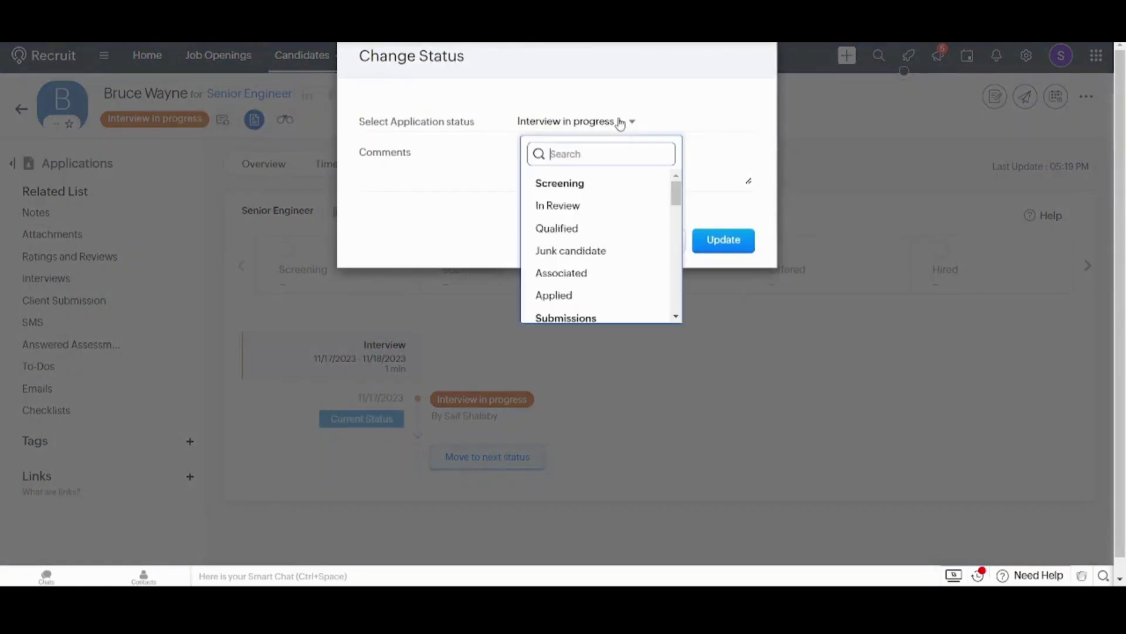
pyautogui.moveTo(678, 199); pyautogui.dragTo(678, 315)
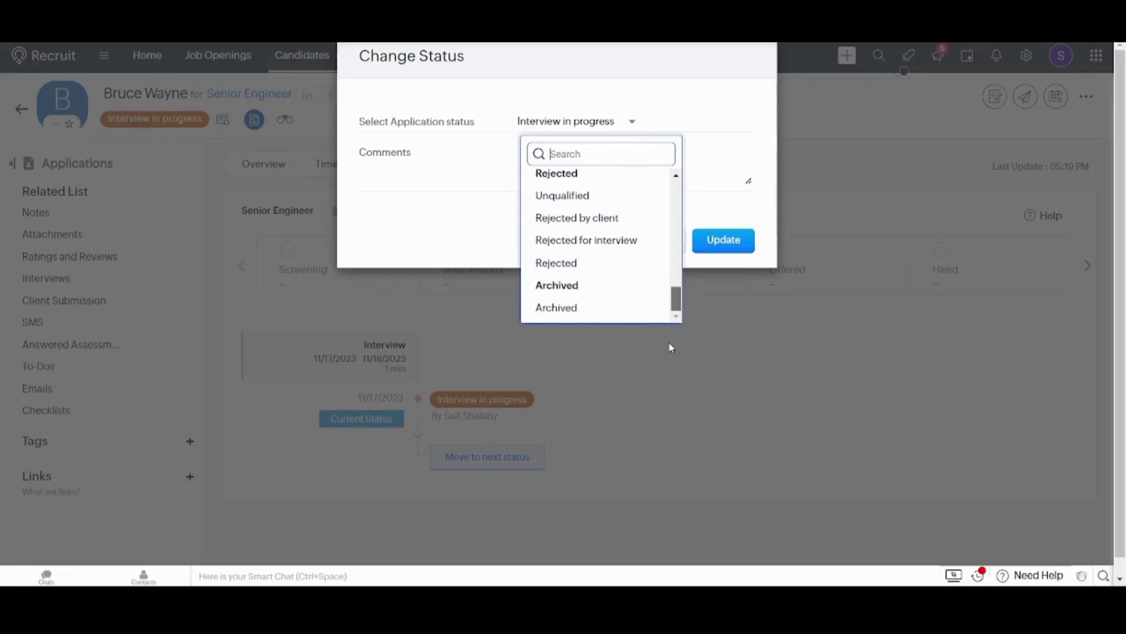
pyautogui.moveTo(675, 318); pyautogui.dragTo(677, 257)
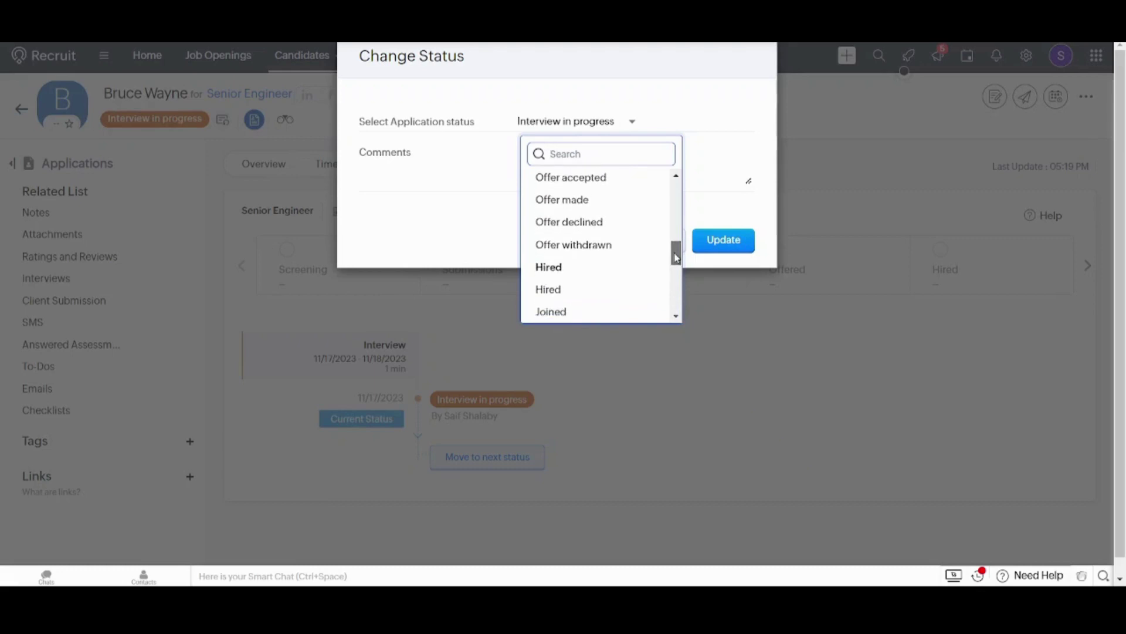
pyautogui.click(576, 289)
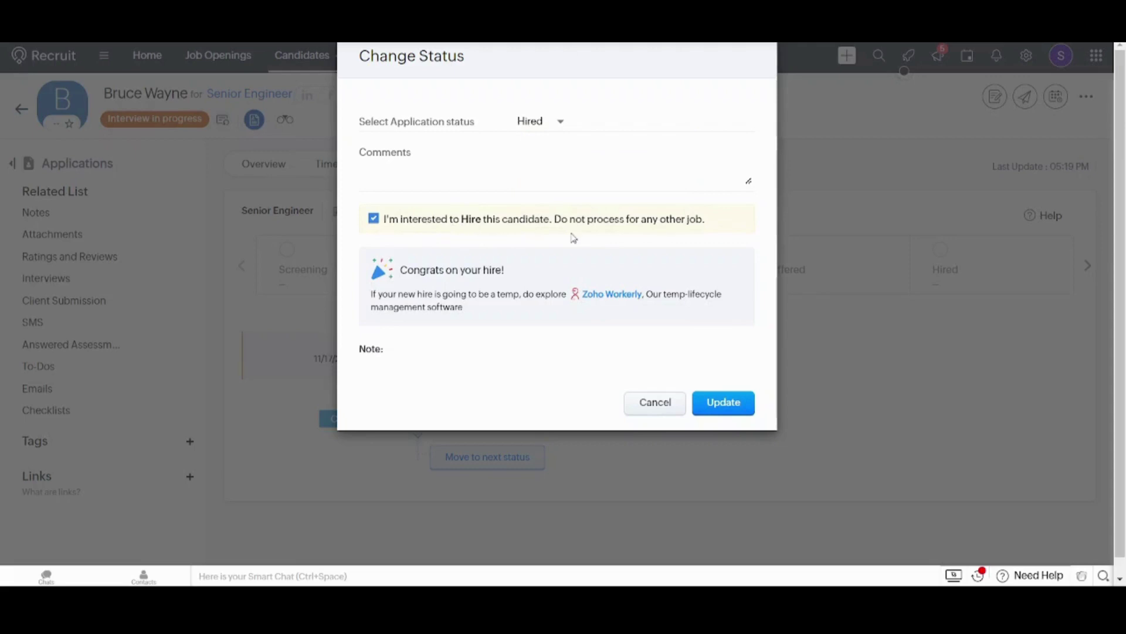
pyautogui.click(726, 412)
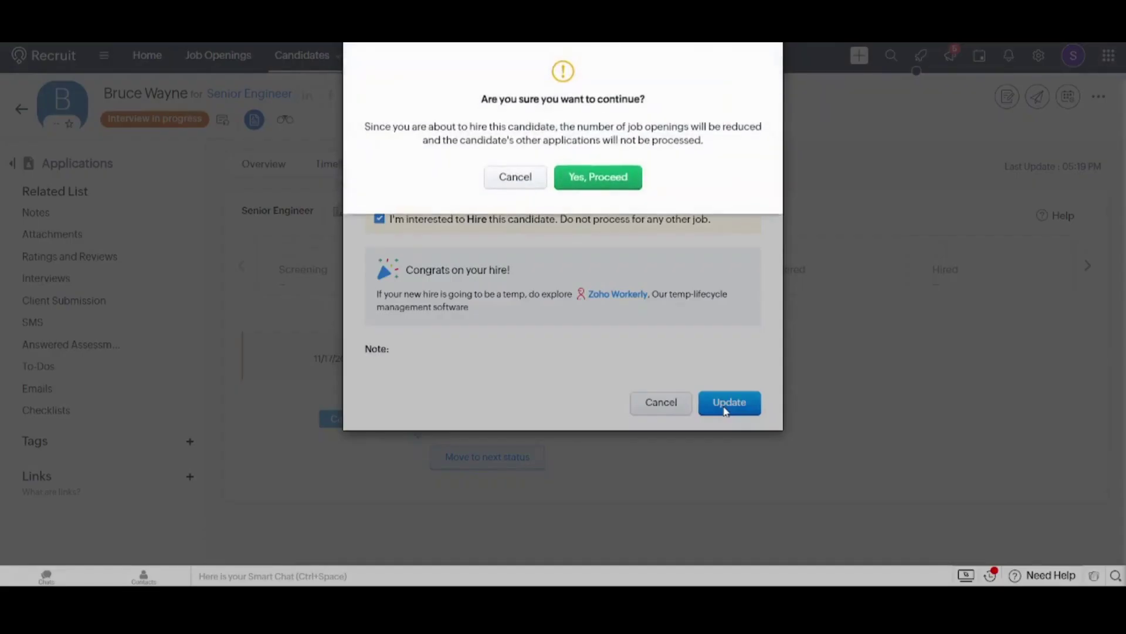
pyautogui.click(599, 185)
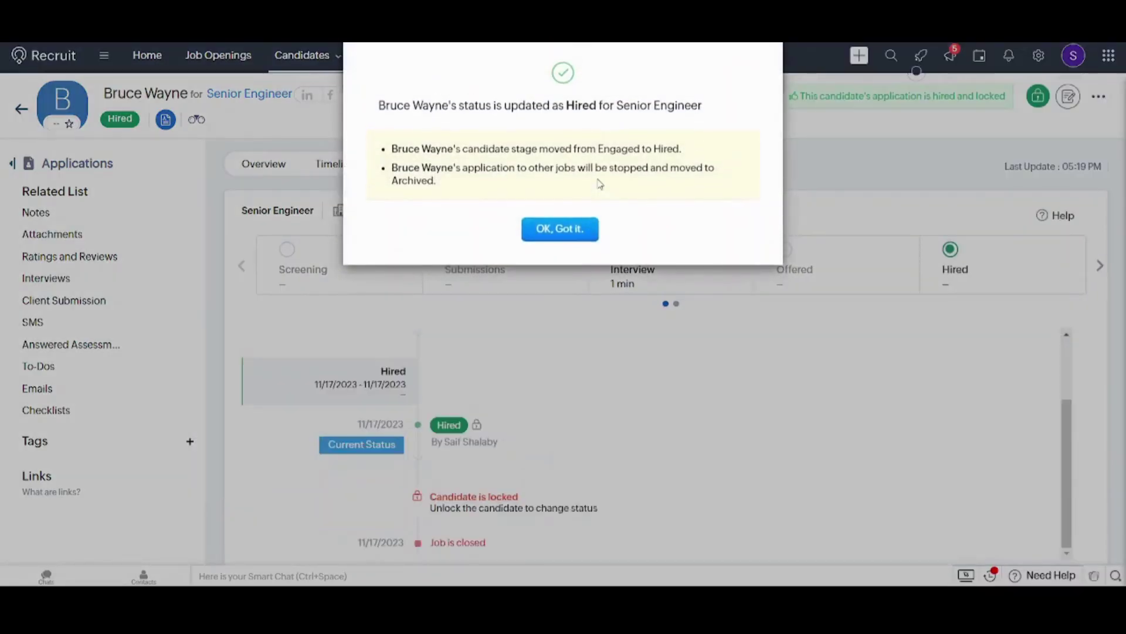
# Dismiss the hire success message with 'OK, Got it' and view the application's Overview
pyautogui.click(577, 232)
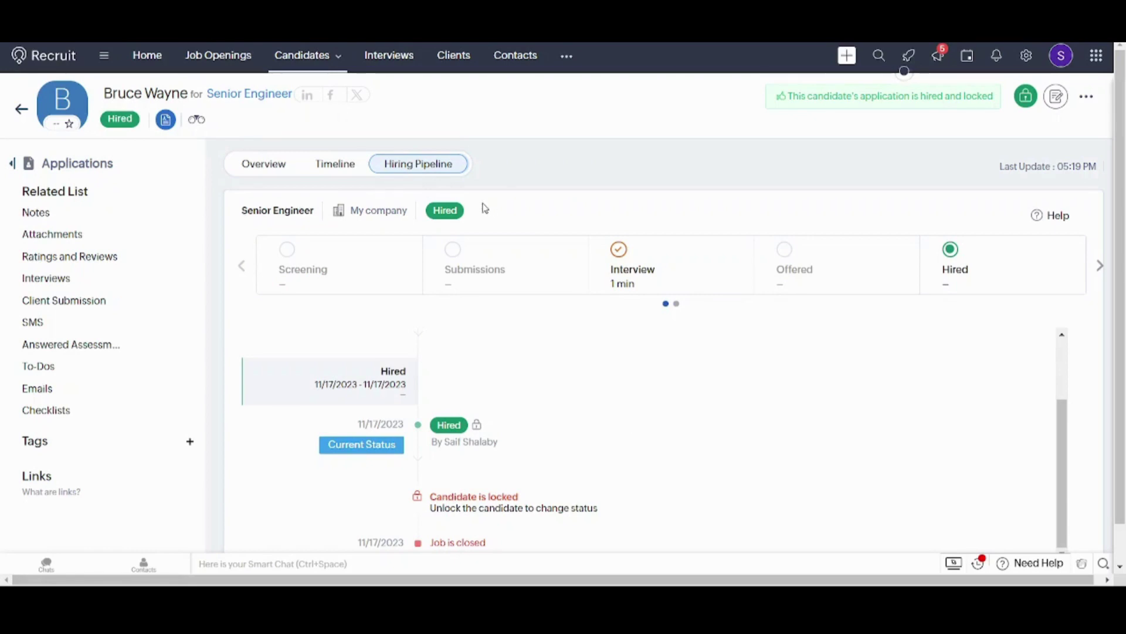
pyautogui.doubleClick(431, 216)
pyautogui.click(270, 169)
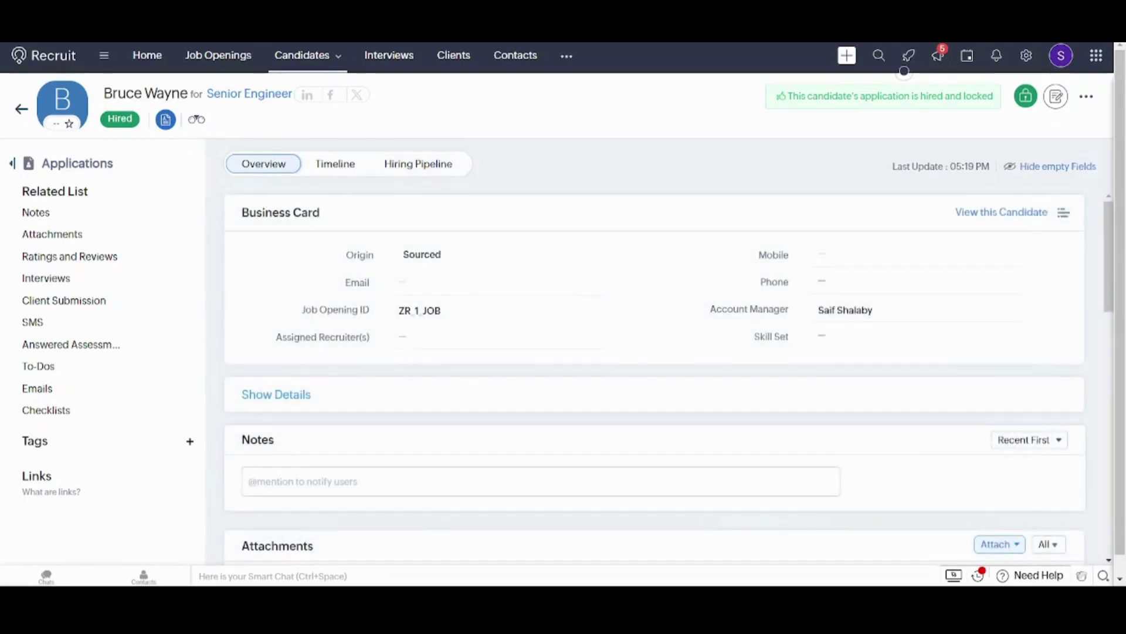
# Verify Senior Engineer shows Filled, then review the hired candidate's record and timeline
pyautogui.click(229, 54)
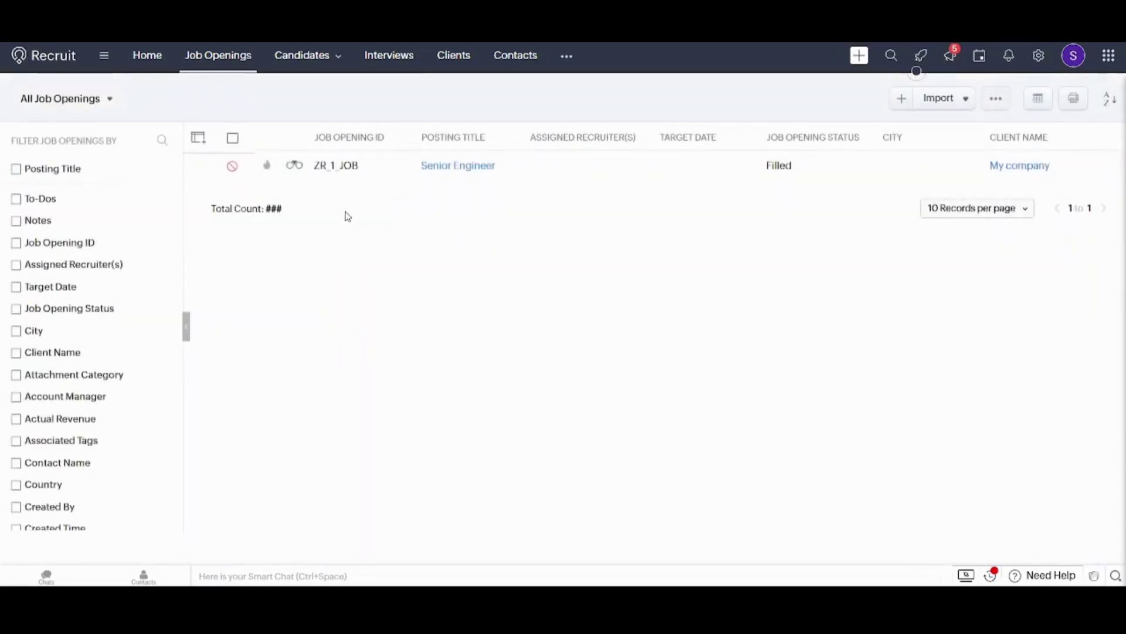
pyautogui.click(430, 170)
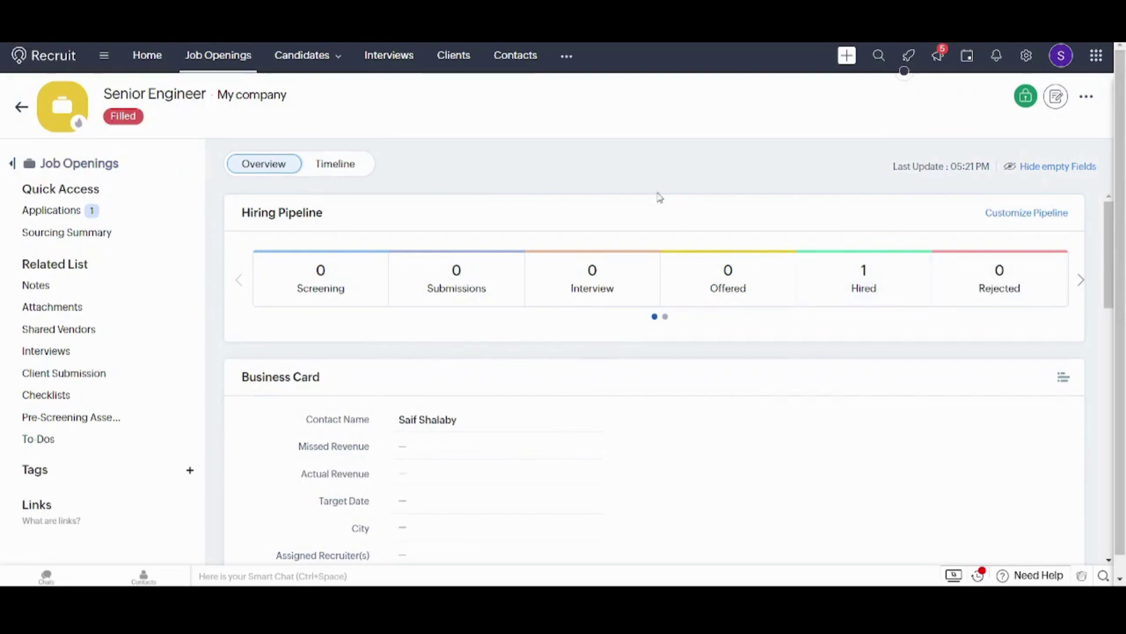
pyautogui.moveTo(300, 54)
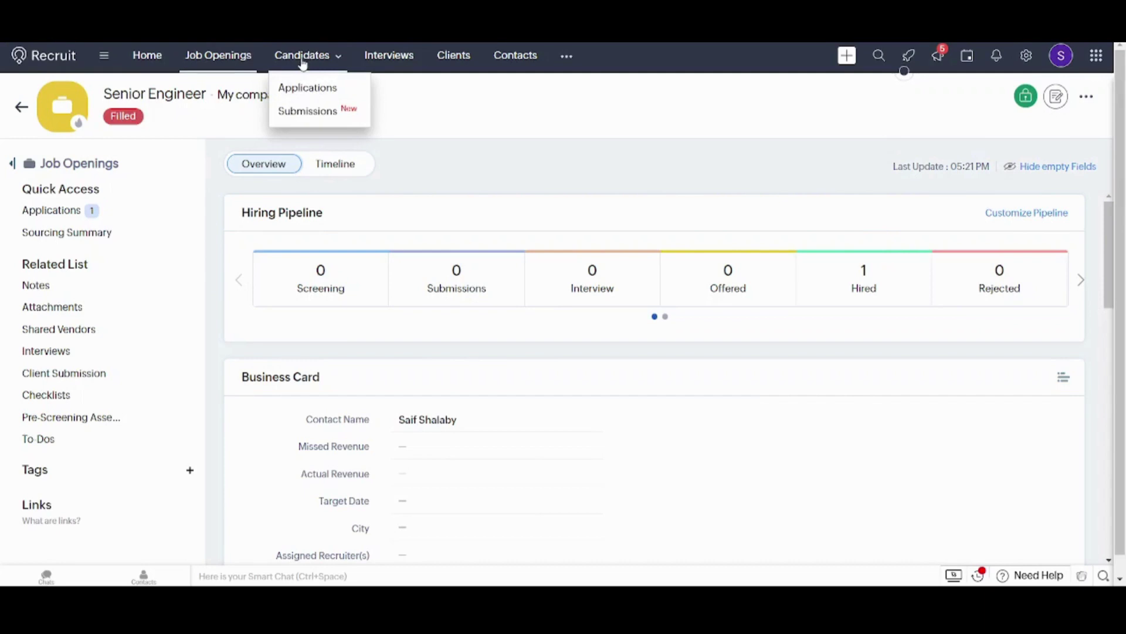
pyautogui.click(303, 56)
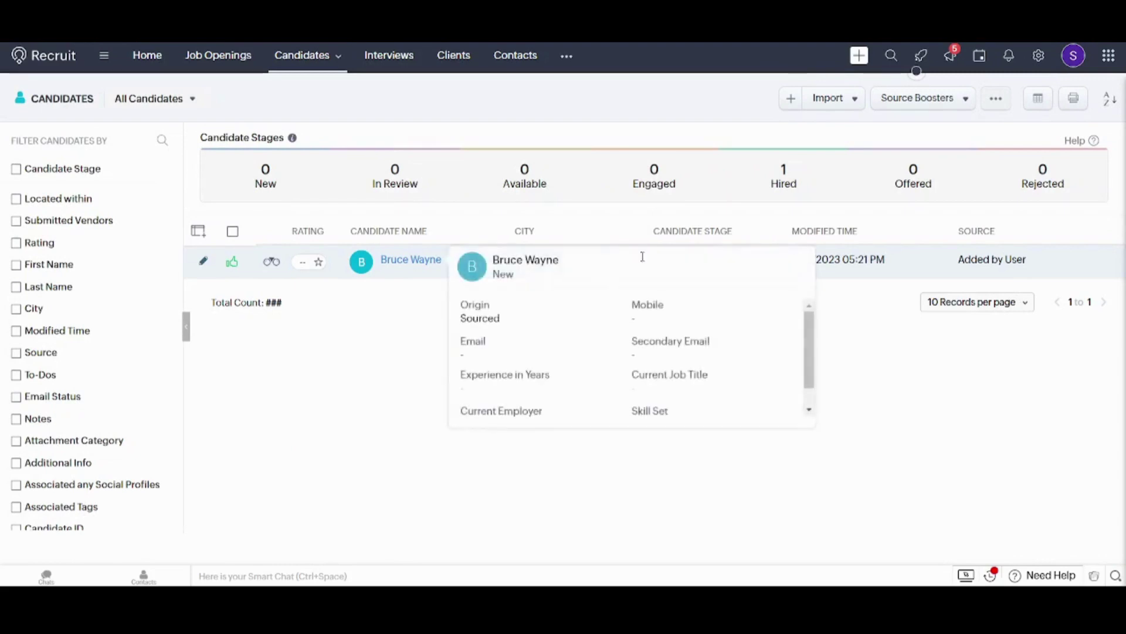
pyautogui.click(497, 269)
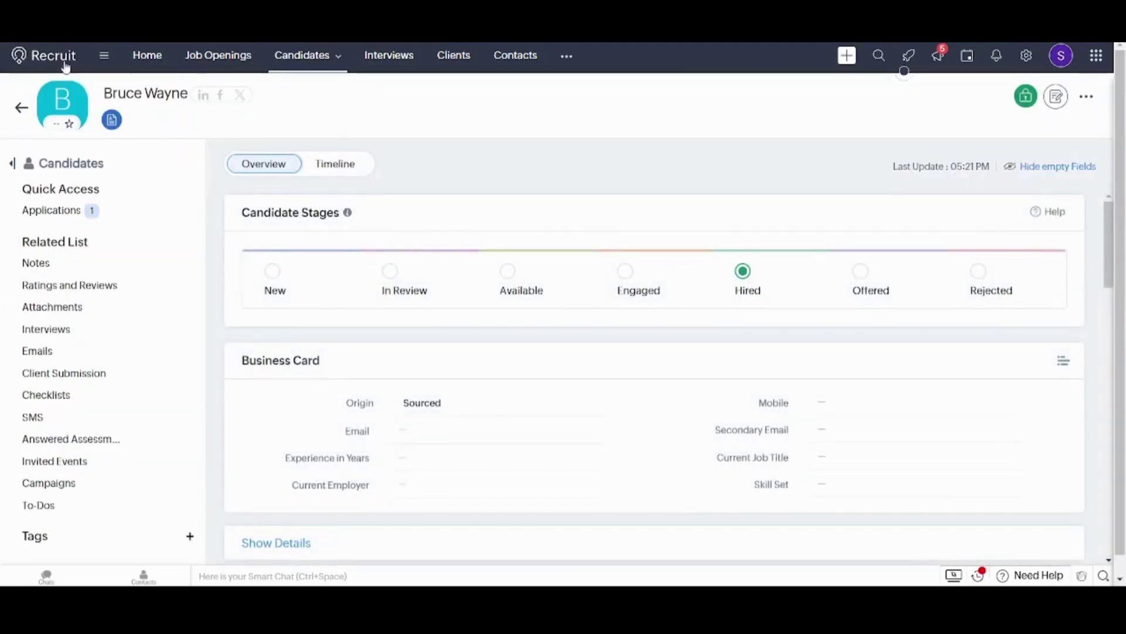
pyautogui.click(352, 164)
pyautogui.click(285, 167)
# Open the Senior Engineer opening from the Job Openings list
pyautogui.click(231, 59)
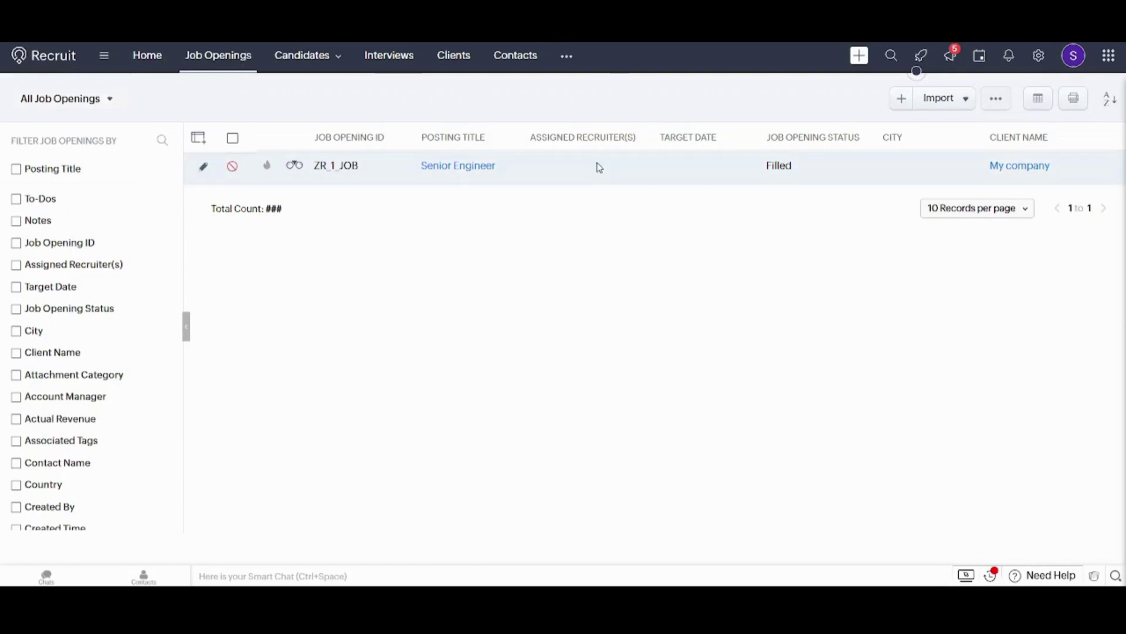
pyautogui.click(441, 170)
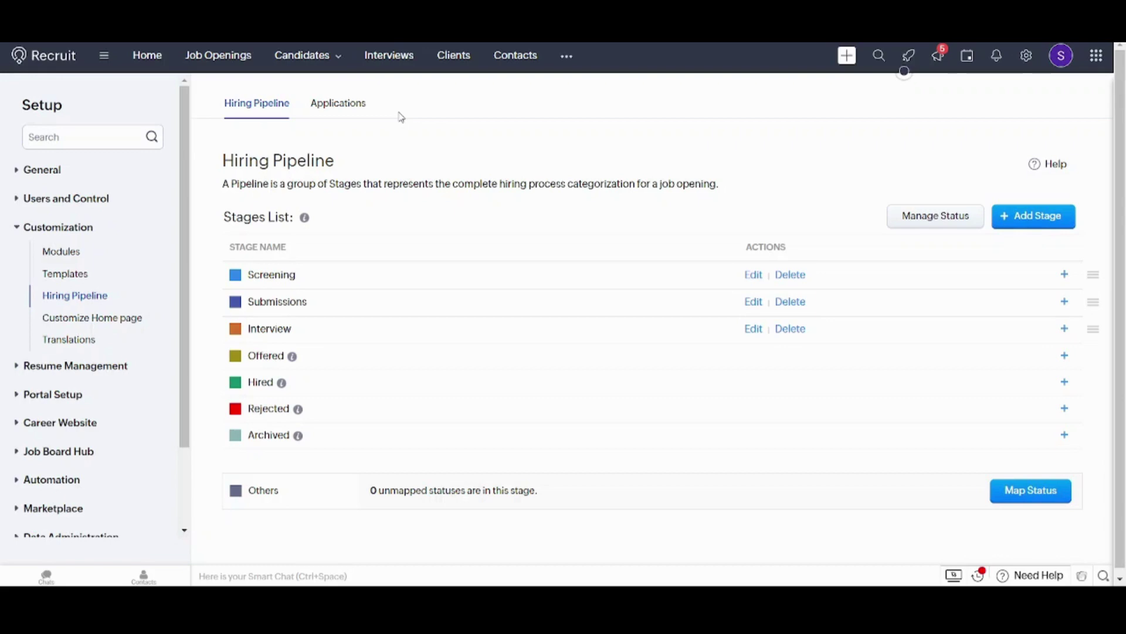
# Show the Home dashboard with Senior Engineer's 1 candidate under Hired
pyautogui.click(148, 55)
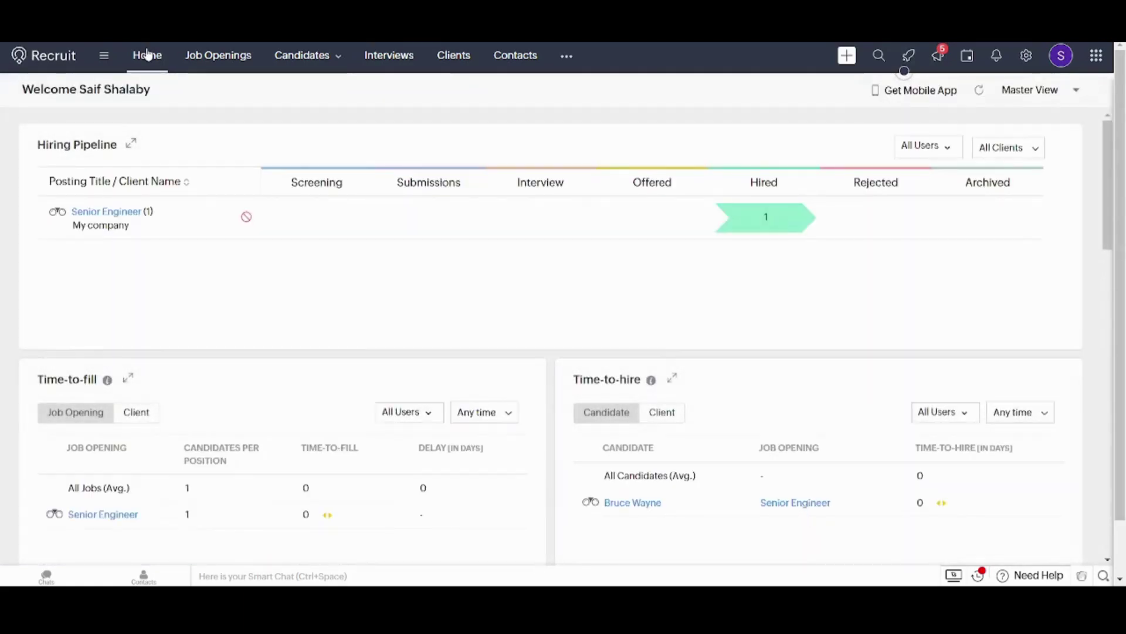